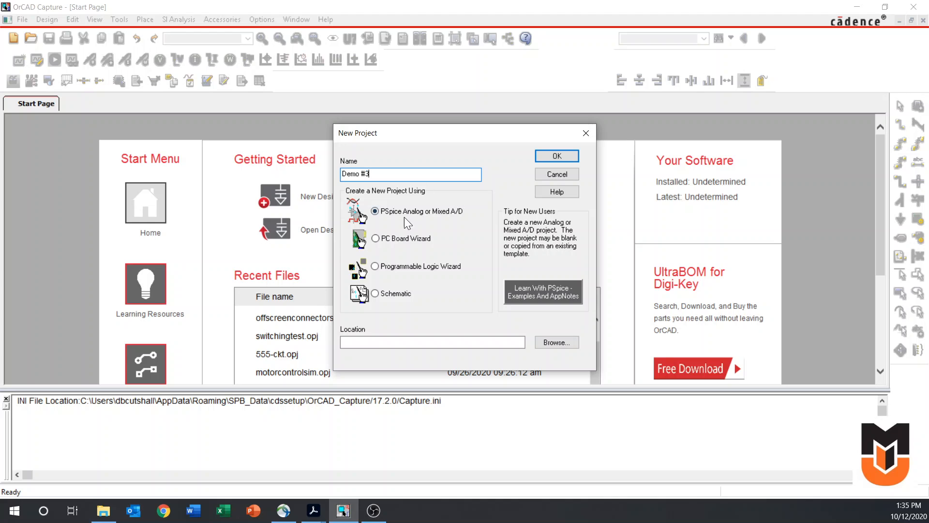
- Set the new project's location to the PSpice Demos folder on the Desktop
left_click(551, 342)
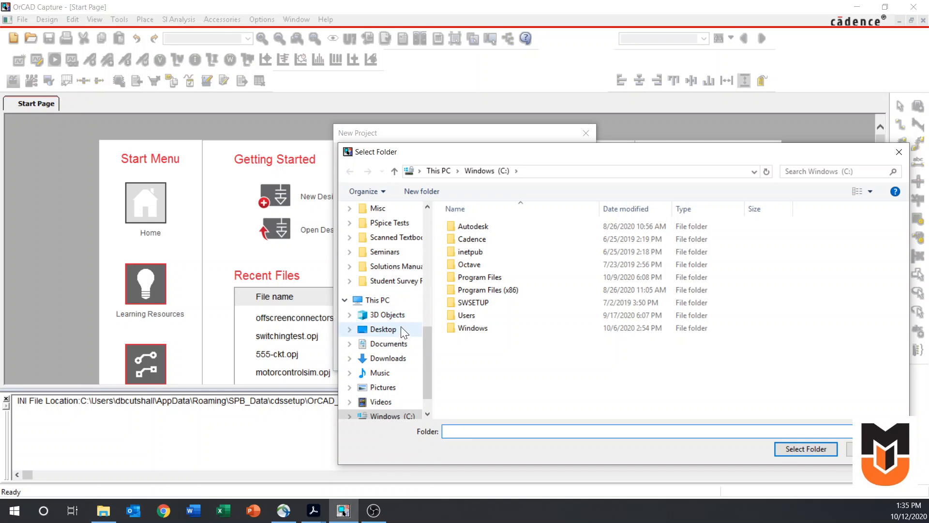
left_click(381, 330)
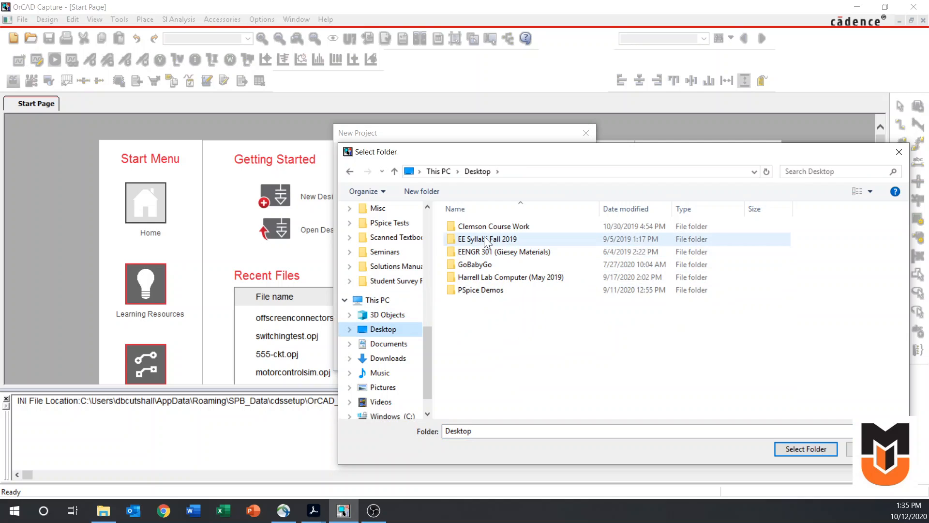
left_click(480, 290)
double_click(480, 290)
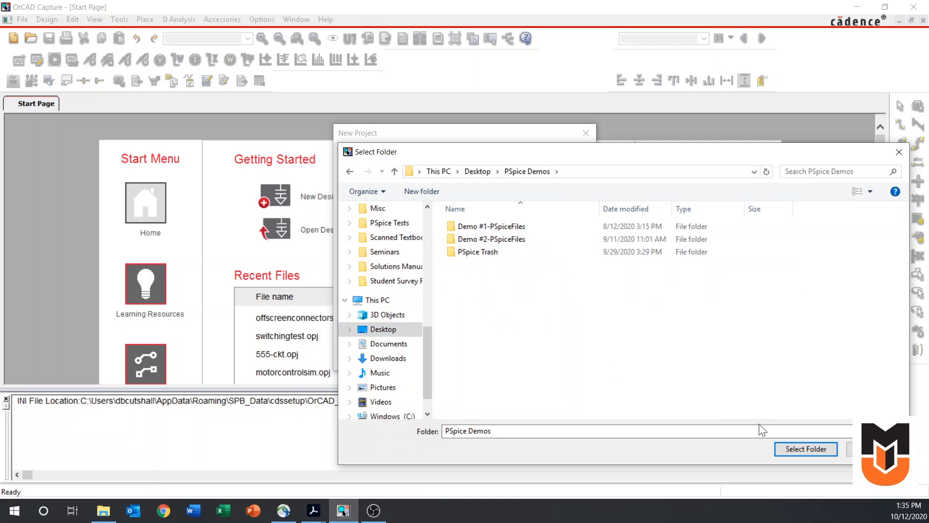
left_click(804, 448)
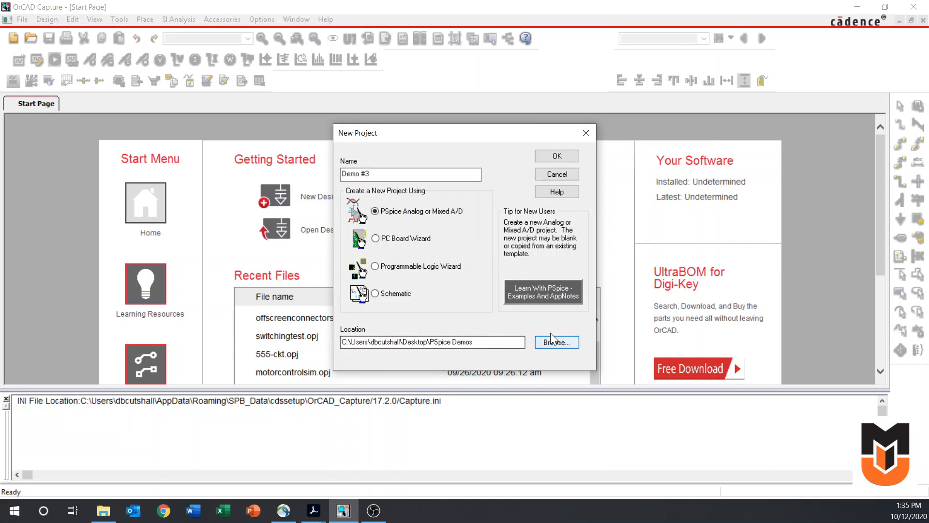
- Create the Demo #3 PSpice Analog or Mixed A/D project as a blank project
left_click(560, 156)
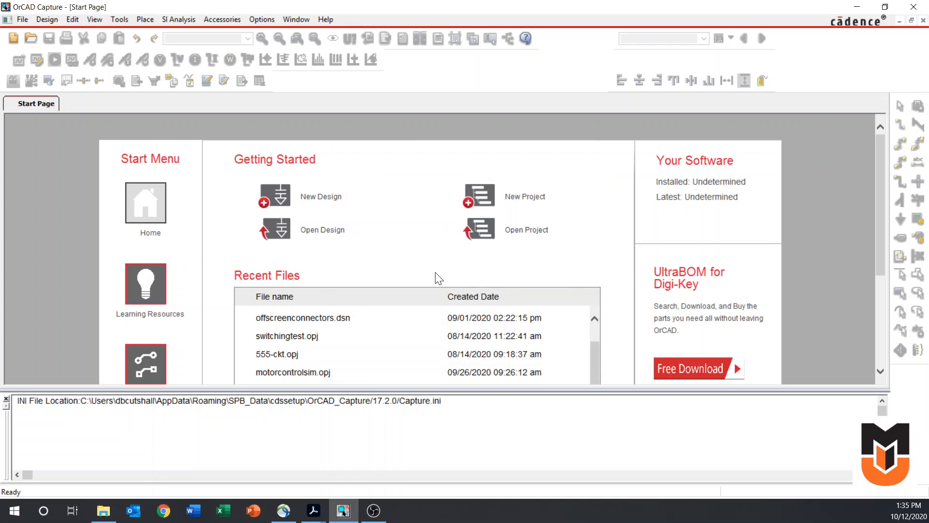
left_click(337, 273)
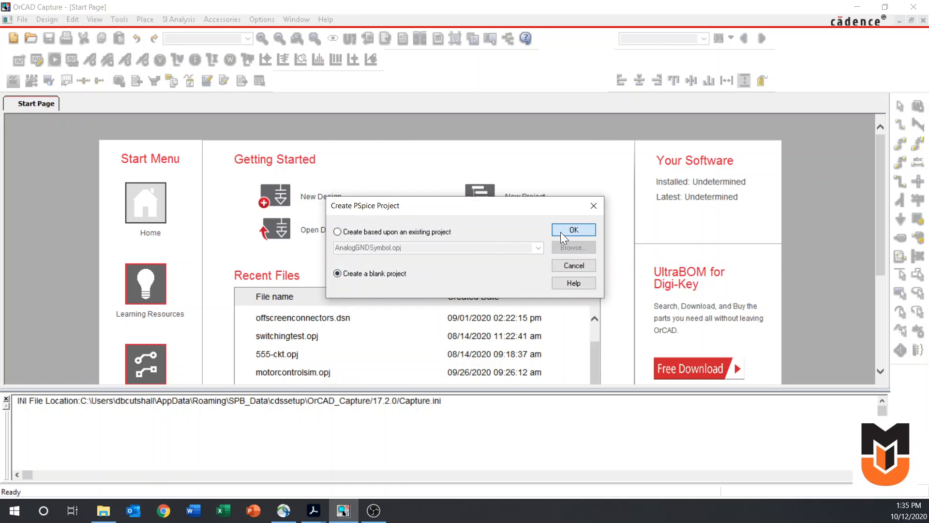
key("Return")
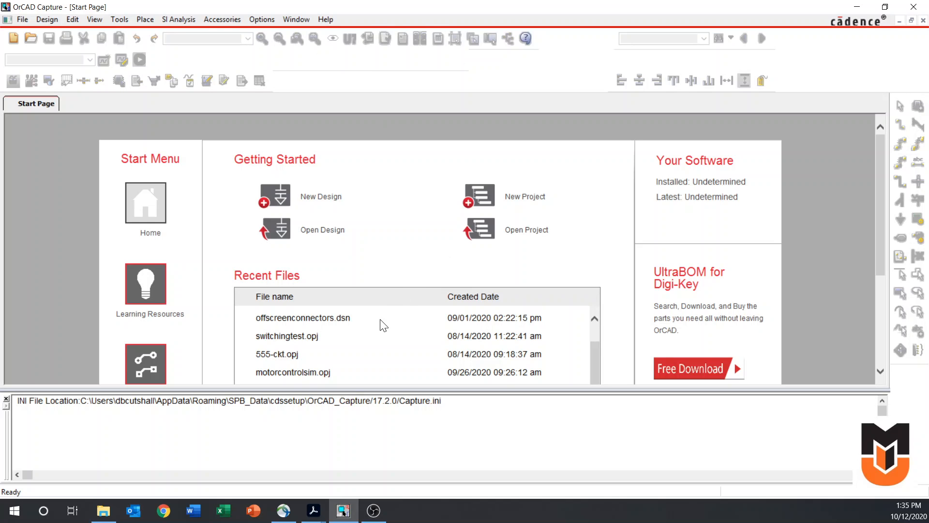
- Switch to Filters.pdf in Adobe Acrobat, examine the filter example's circuit, transfer function and corner frequency derivation, and return to OrCAD Capture
mouse_move(315, 512)
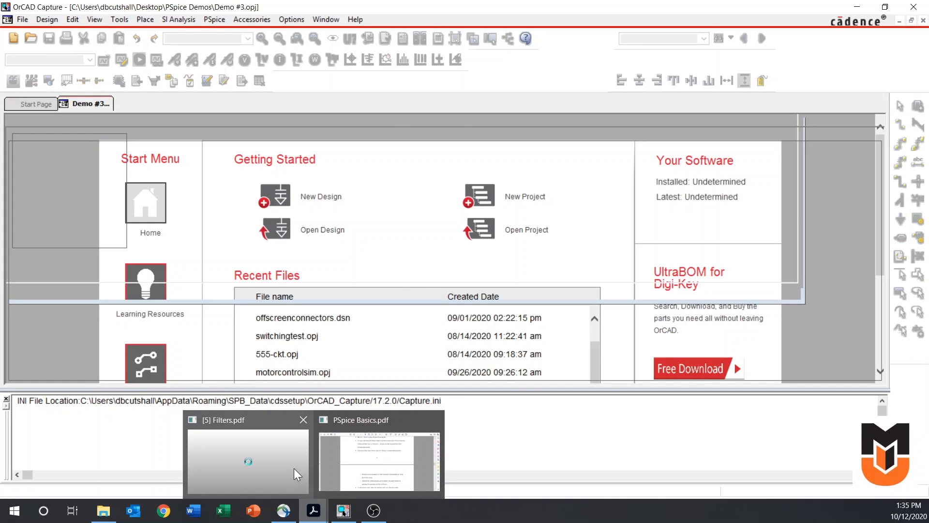
left_click(290, 471)
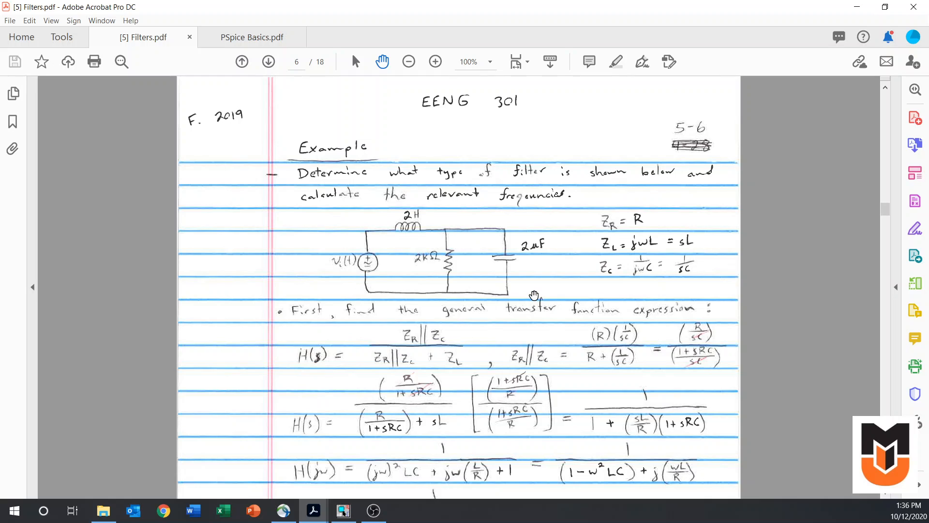
scroll(529, 286, "down", 7)
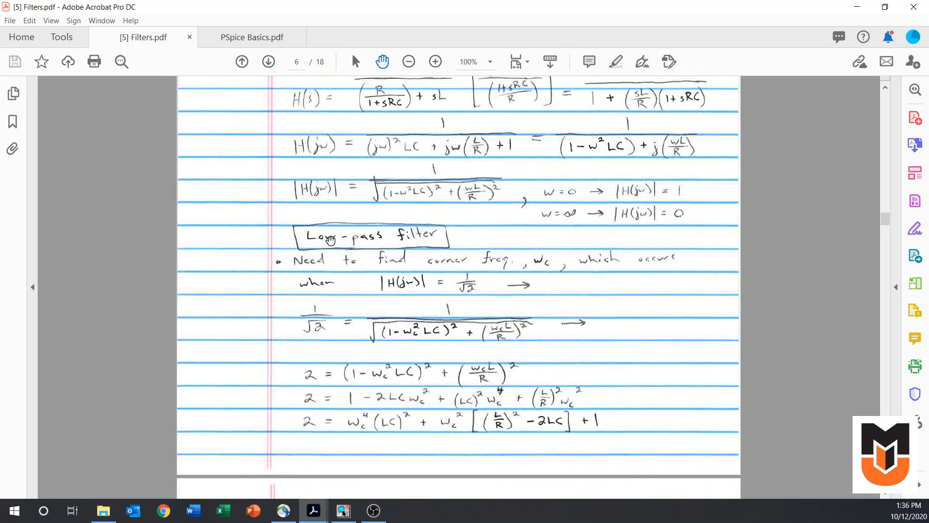
scroll(412, 261, "down", 4)
scroll(412, 261, "down", 10)
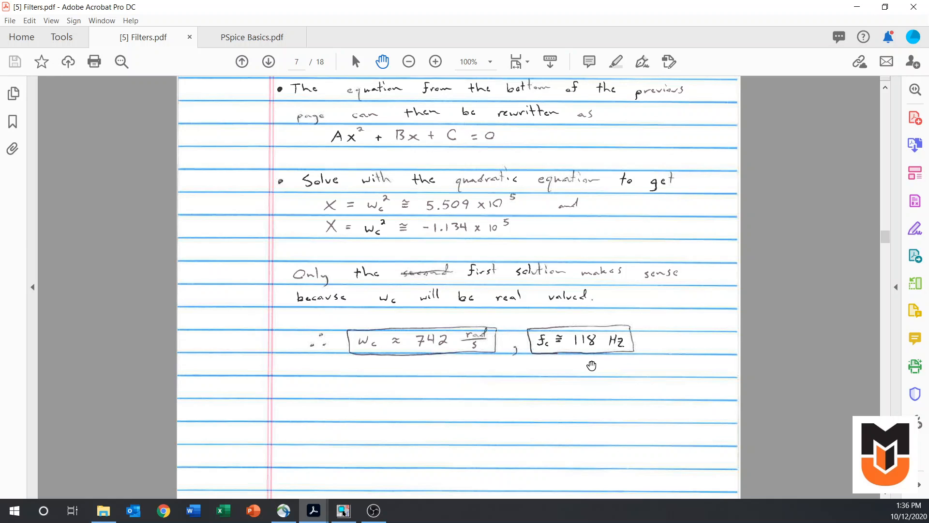
scroll(591, 365, "up", 12)
scroll(591, 365, "up", 12)
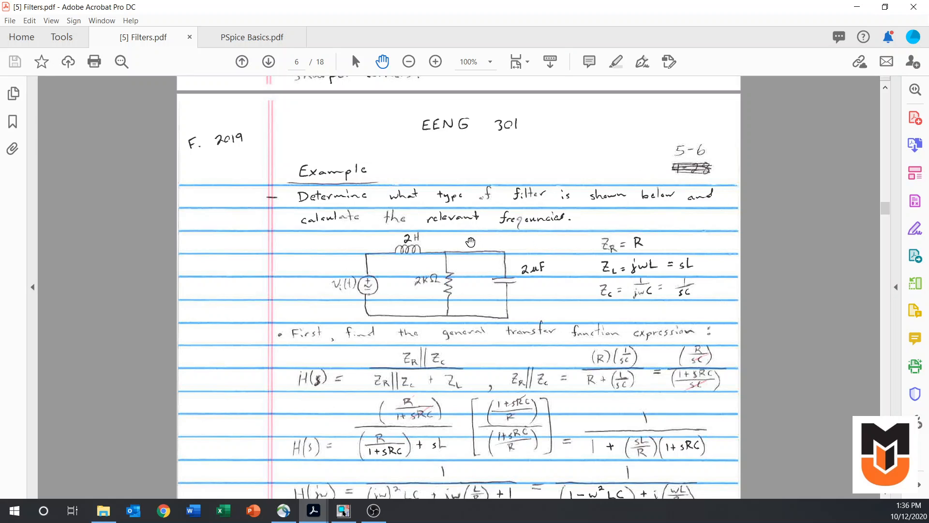
left_click(855, 8)
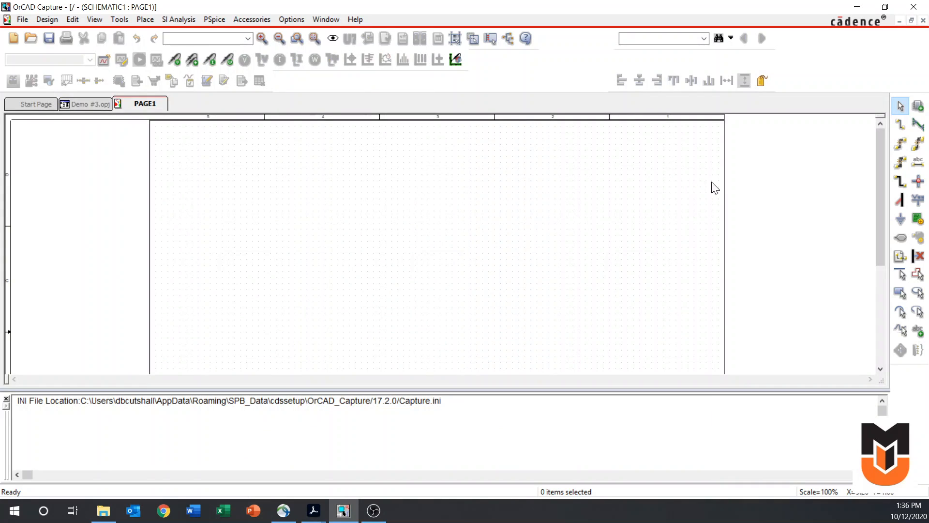
- Place one VAC source from the SOURCE library on the left part of the schematic page
left_click(918, 106)
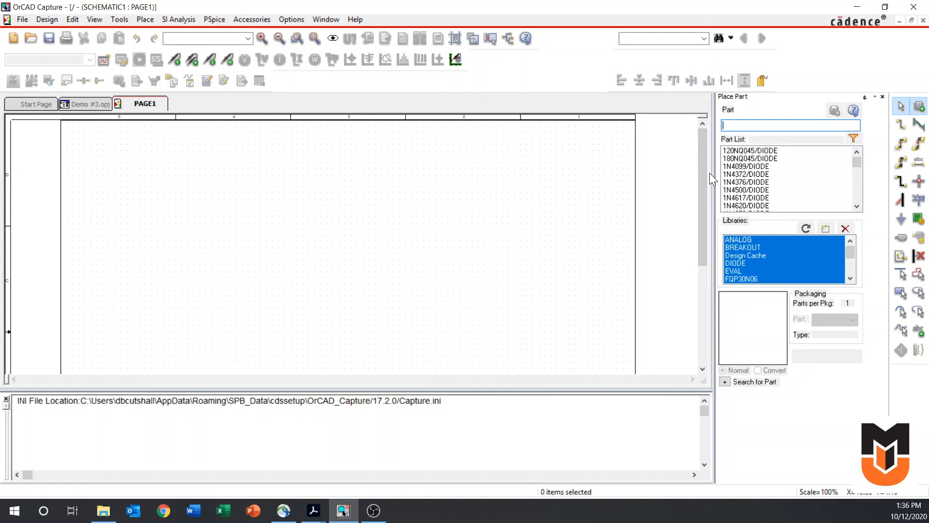
type("vac")
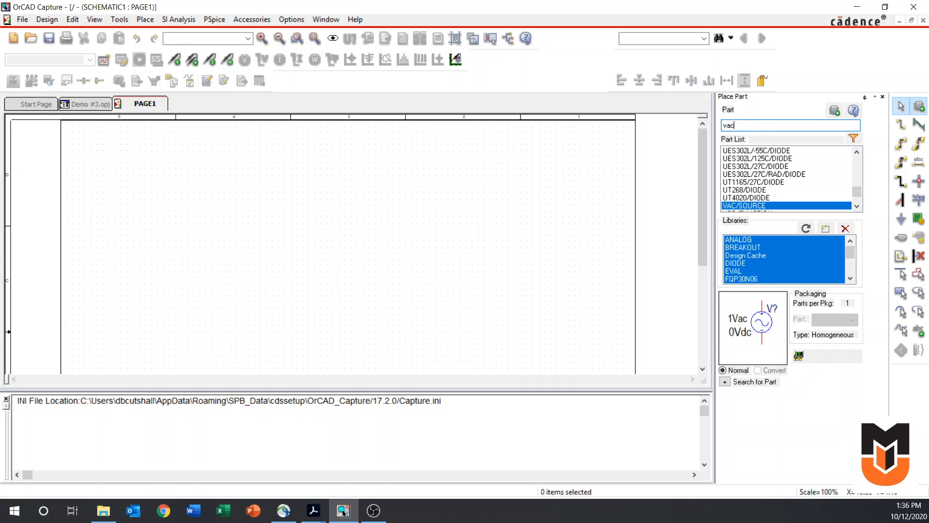
key("Return")
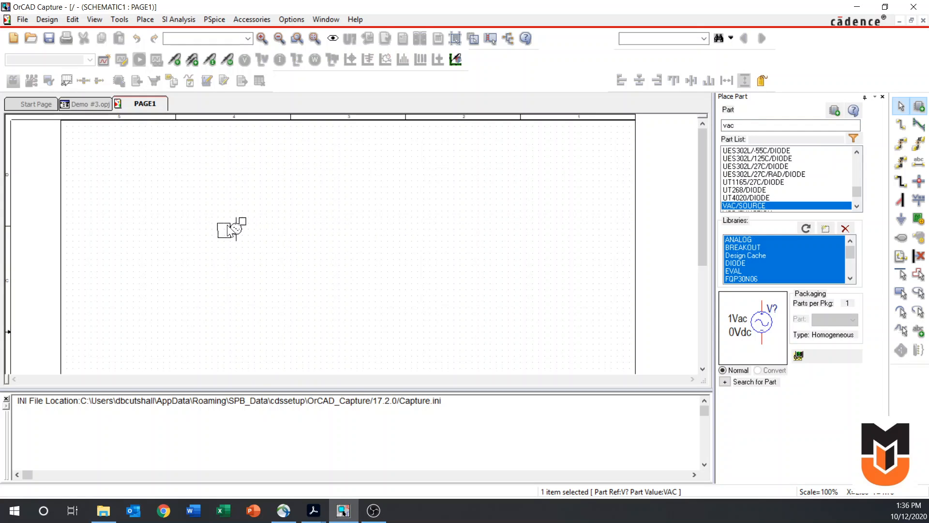
left_click(226, 226)
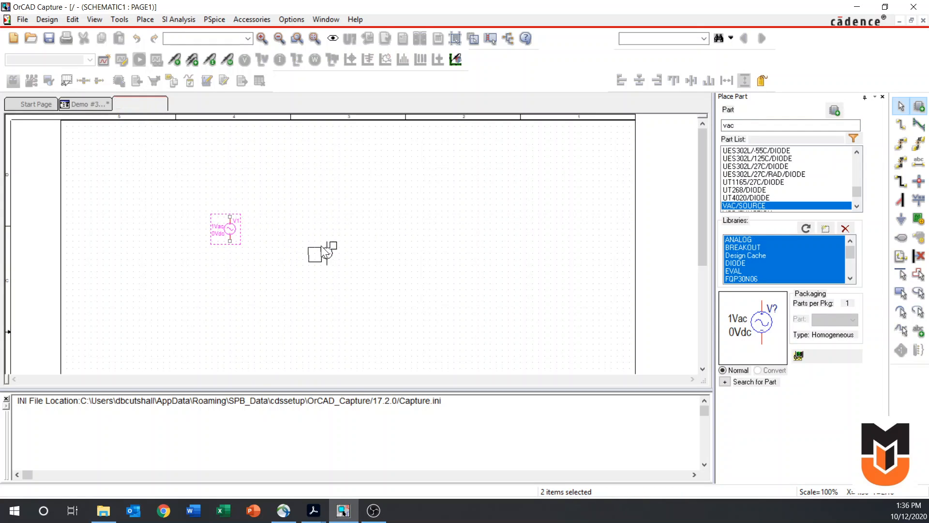
key("Escape")
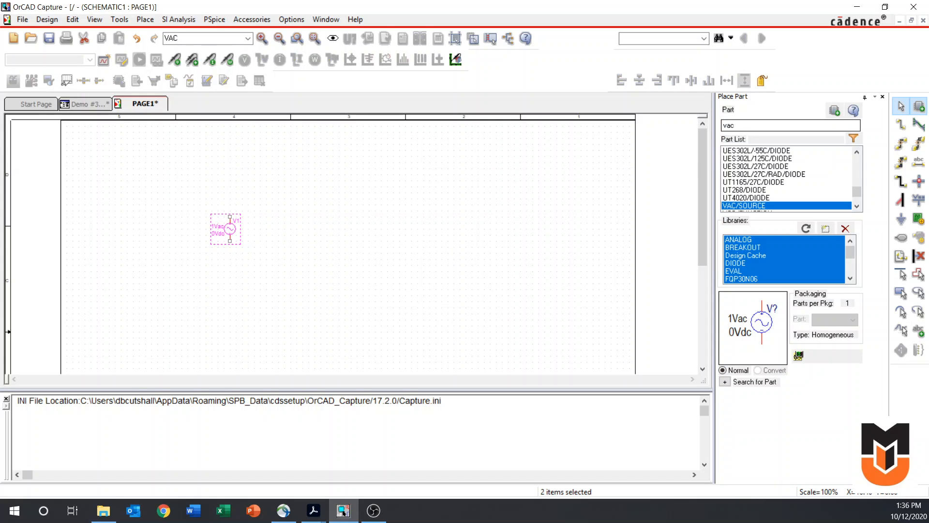
- Place one horizontal inductor L from the ANALOG library above and to the right of the AC source
double_click(804, 125)
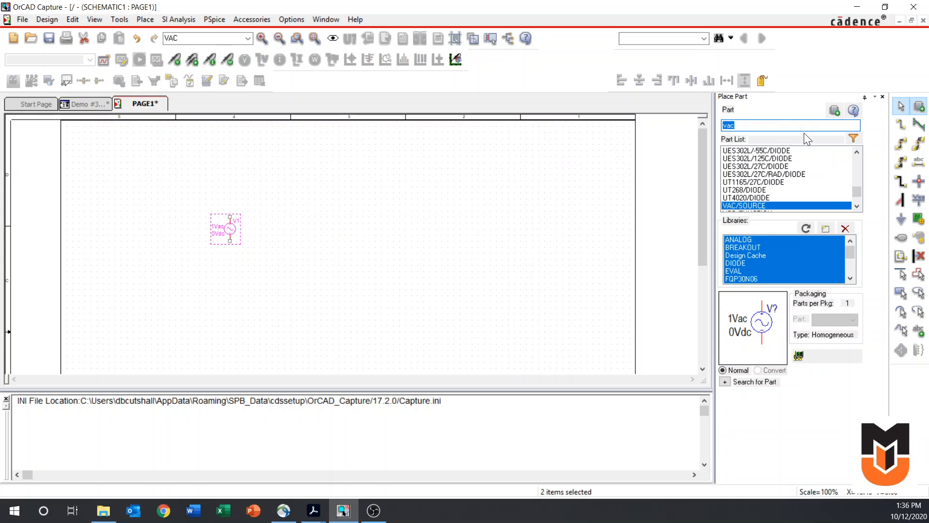
type("l")
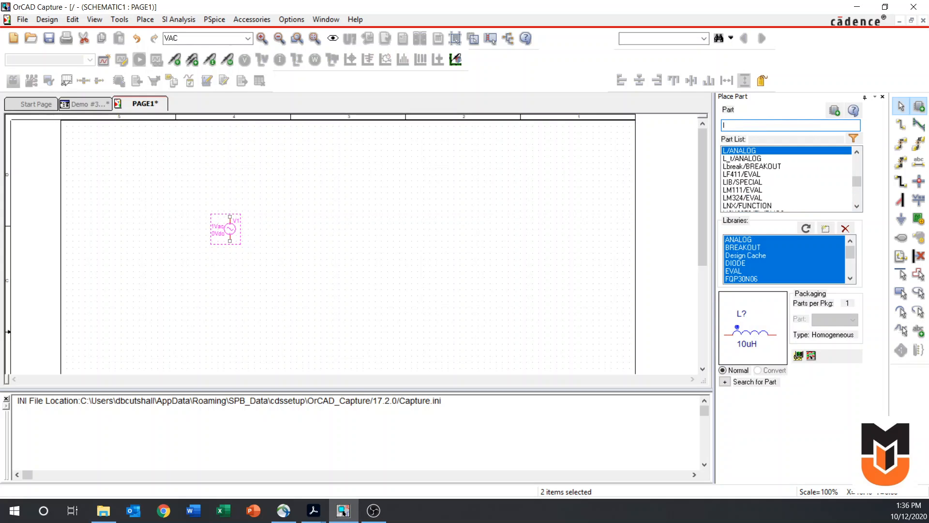
key("Return")
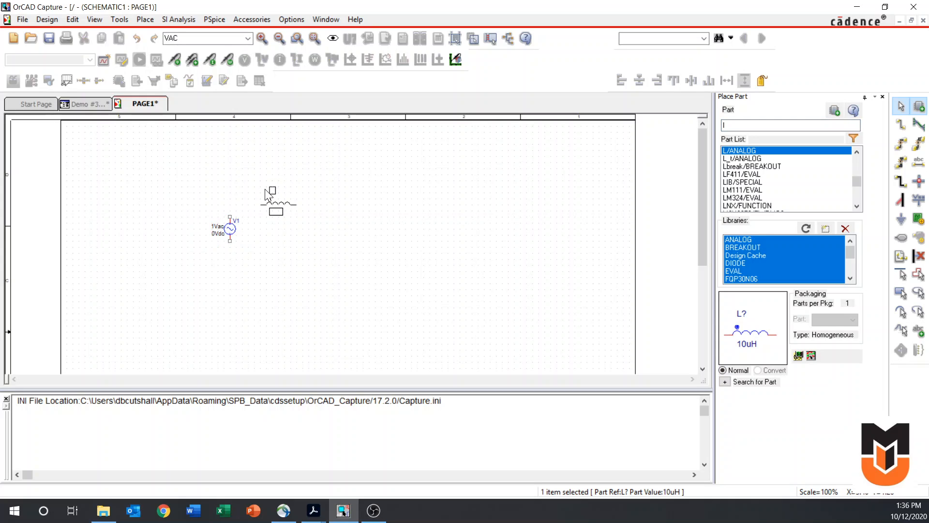
left_click(267, 195)
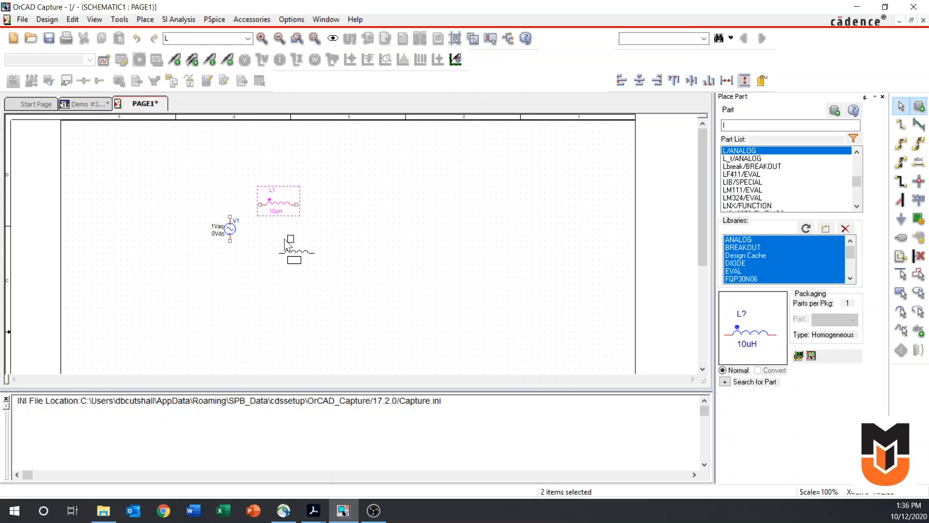
key("Escape")
- Place one resistor R from the ANALOG library, rotated vertically, to the right of and below the inductor
scroll(260, 247, "up", 1, "ctrl")
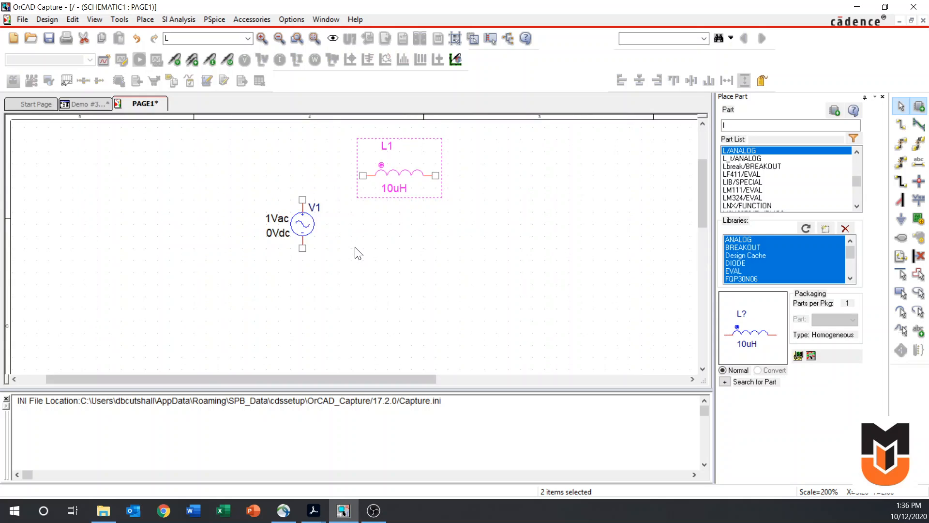
left_click_drag(312, 379, 391, 382)
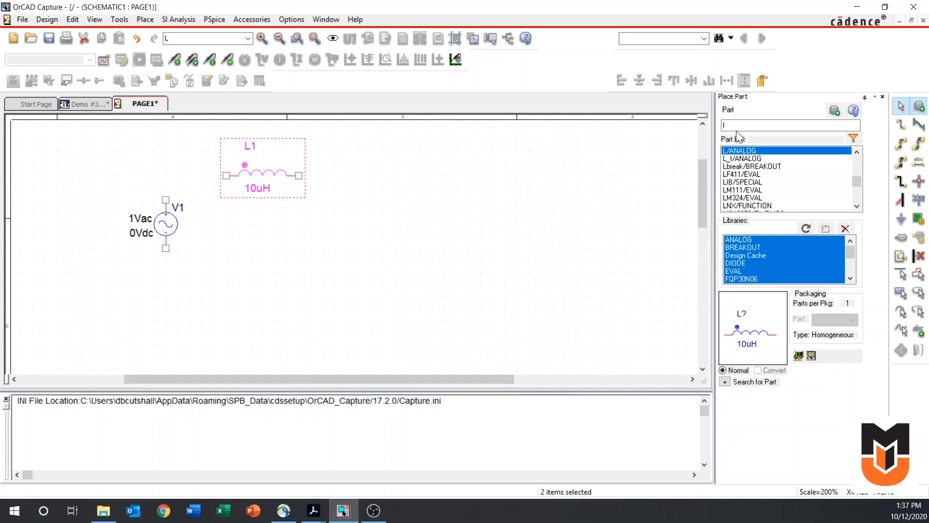
type("r")
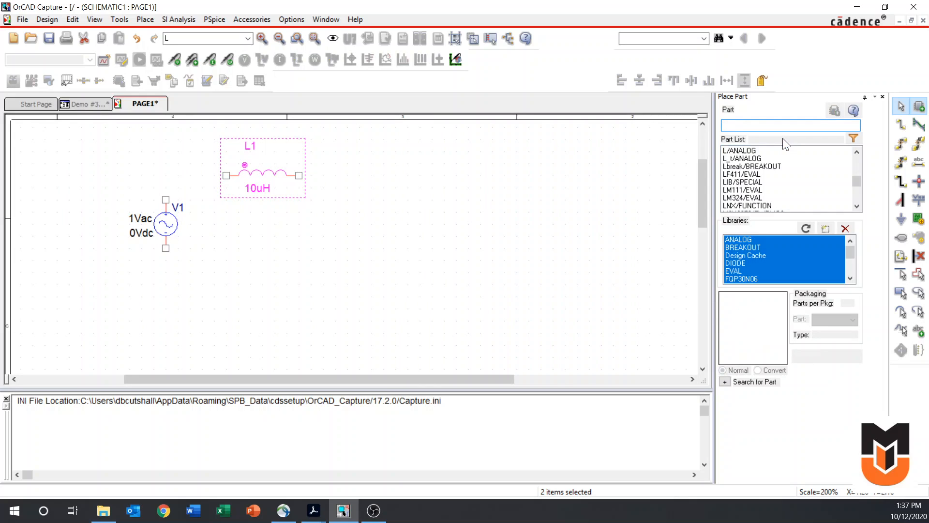
key("Return")
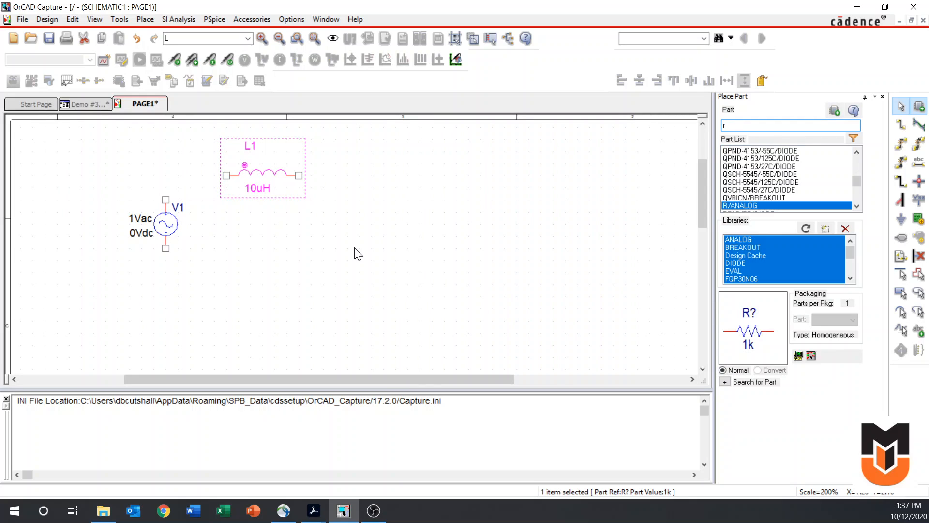
key("r")
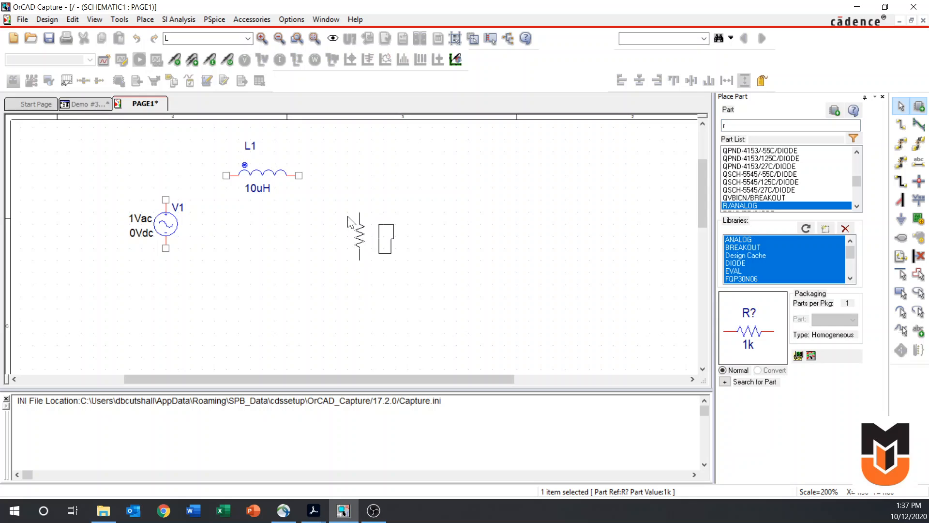
left_click(329, 210)
key("Escape")
- Place one capacitor C from the ANALOG library, rotated vertically, to the right of the resistor
left_click_drag(733, 126, 708, 124)
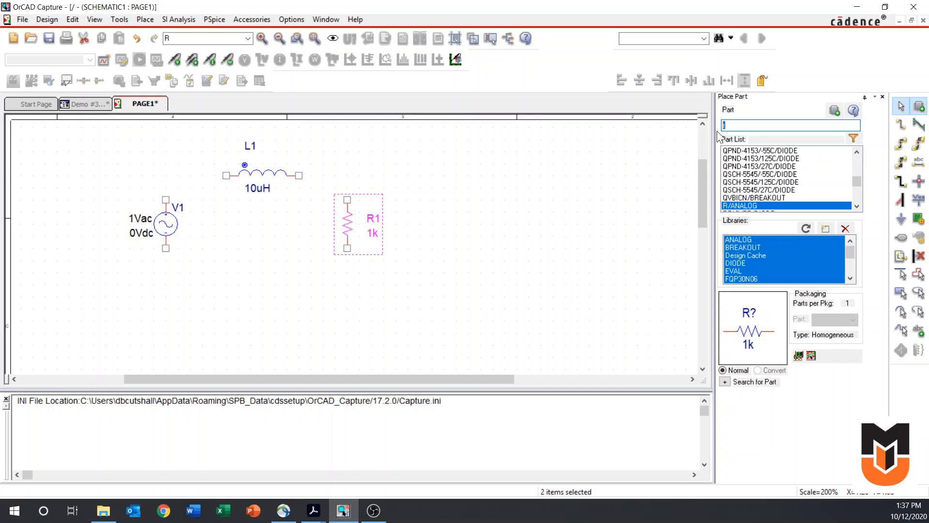
type("c")
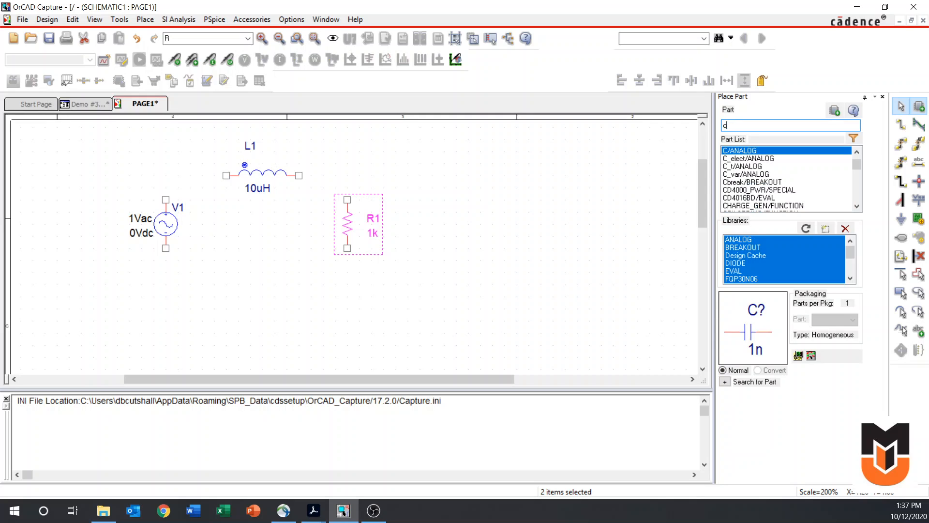
key("Return")
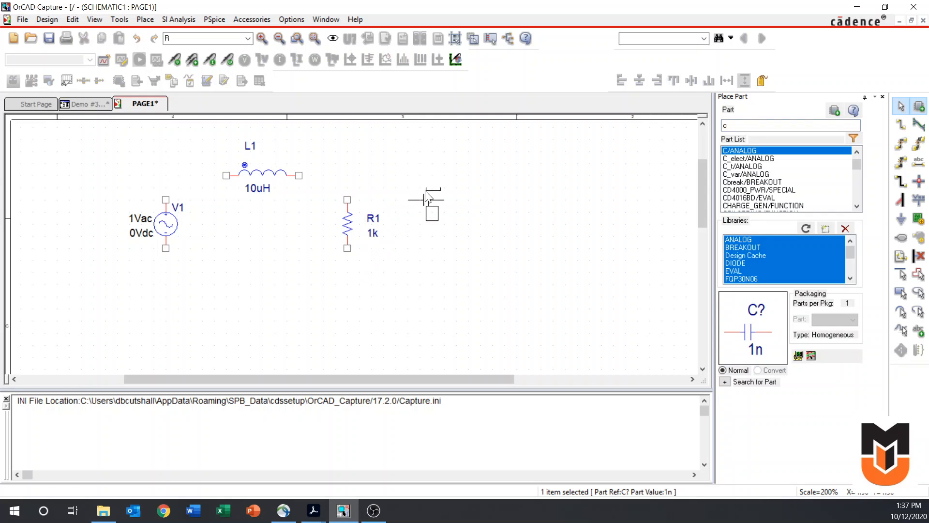
key("r")
left_click(429, 224)
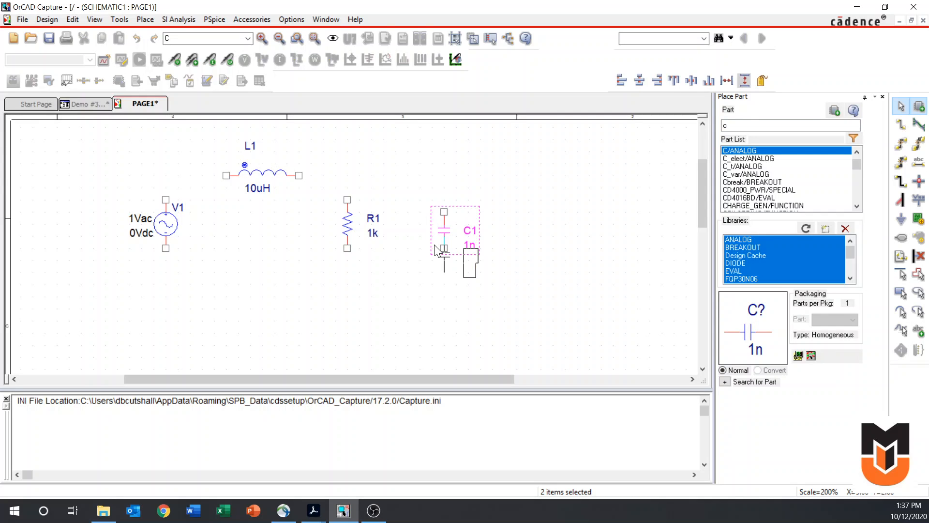
key("Escape")
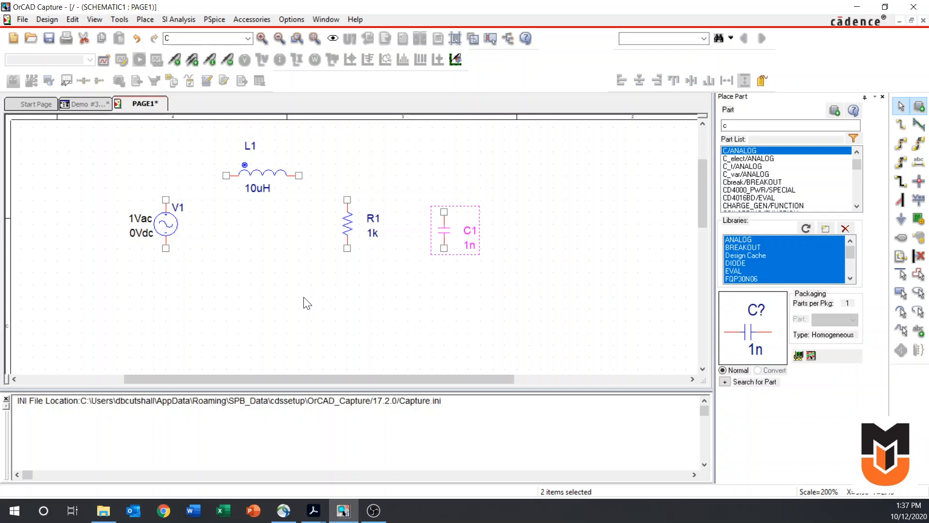
- Place a 0/CAPSYM ground symbol below the components, between the AC source and the resistor
key("g")
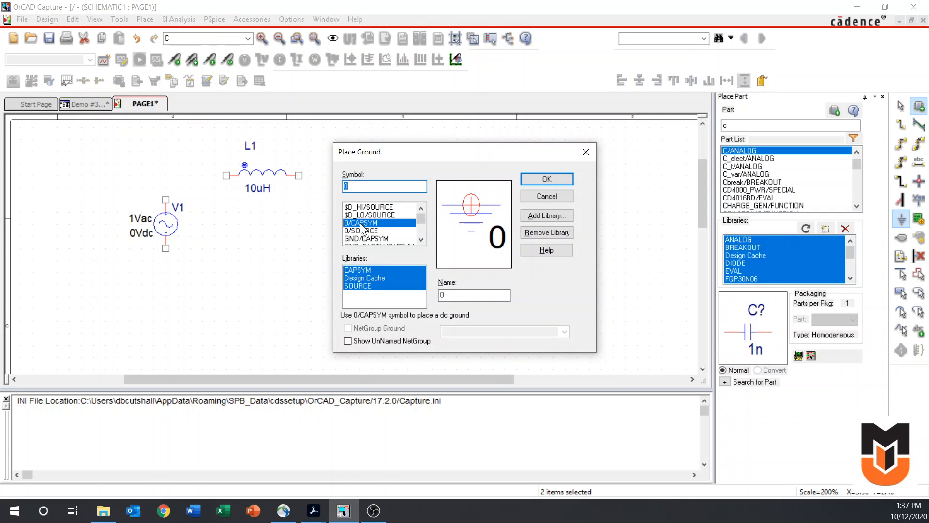
left_click(545, 178)
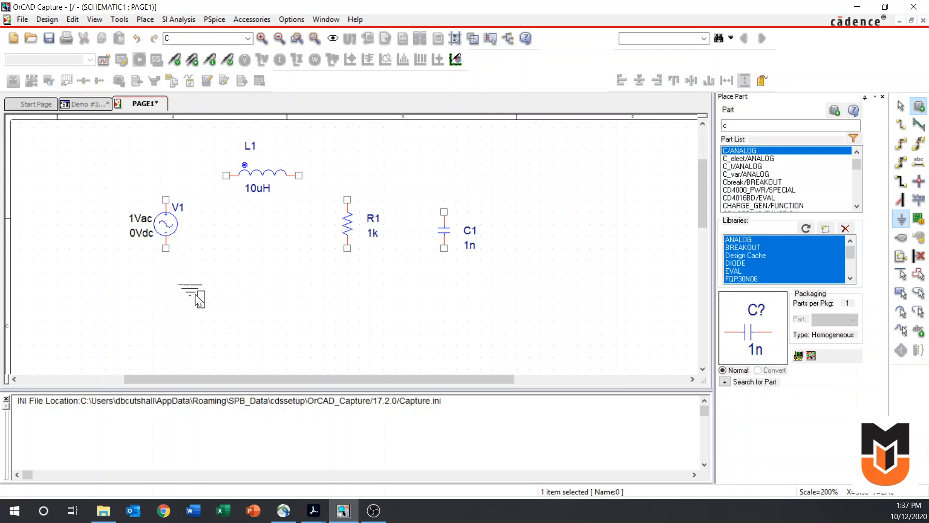
left_click(227, 299)
key("Escape")
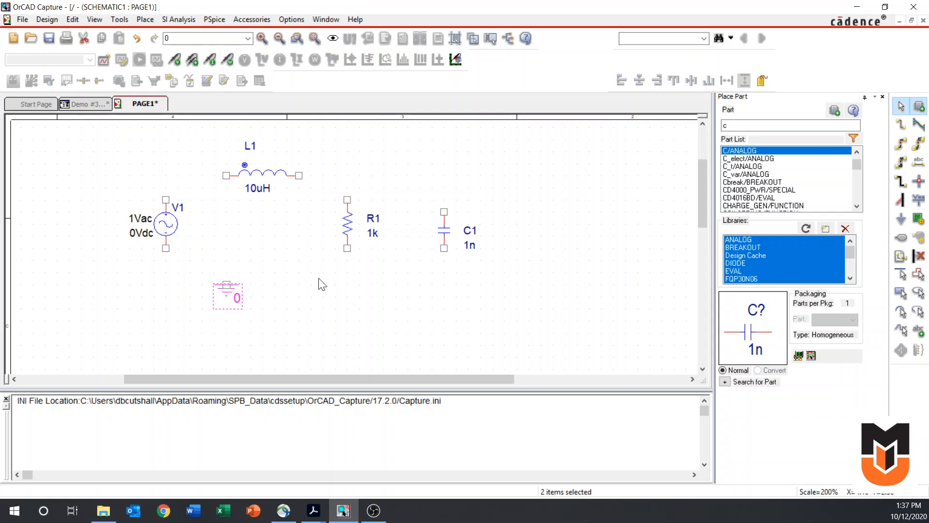
- Wire the AC source's positive terminal to inductor L1, and L1's other end to the upper ends of R1 and C1
key("w")
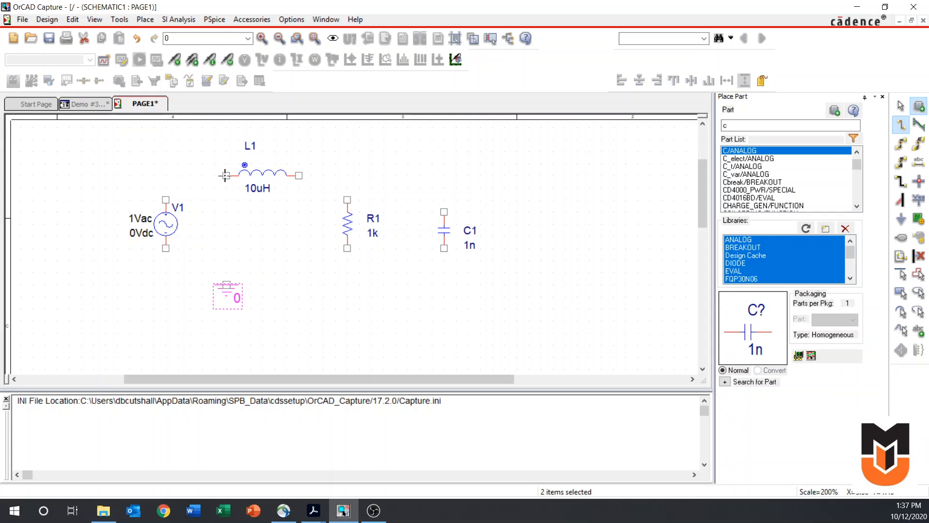
left_click(165, 200)
left_click(296, 175)
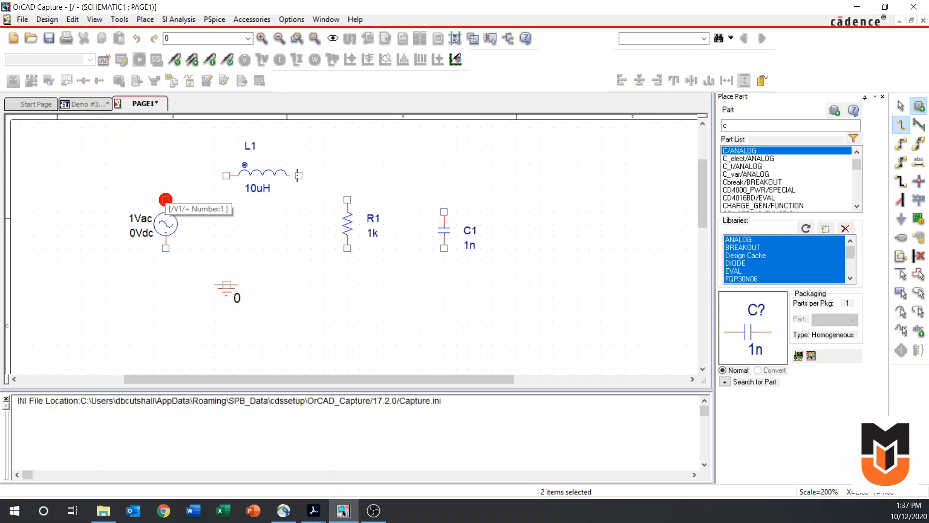
left_click(347, 199)
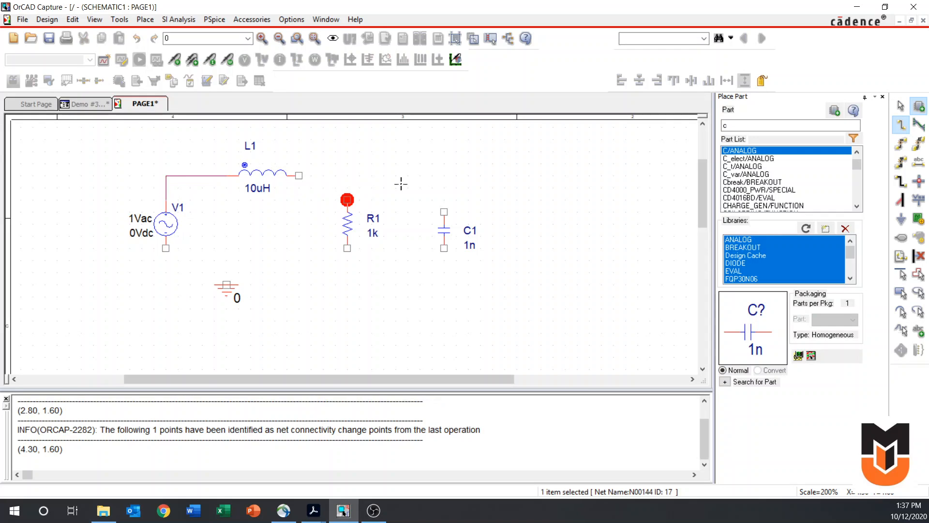
left_click(443, 212)
left_click(347, 175)
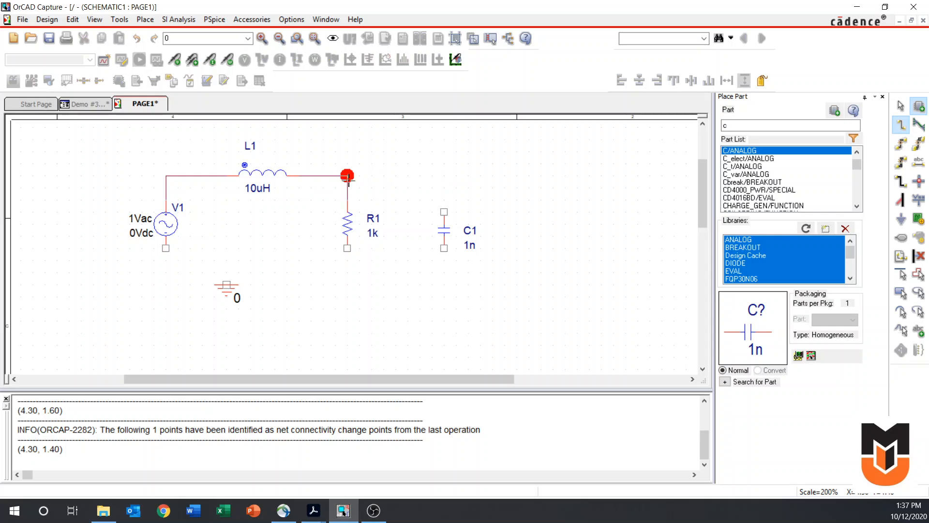
- Wire the lower ends of C1, R1 and V1 together along a common return line and connect it to the ground symbol
left_click(443, 248)
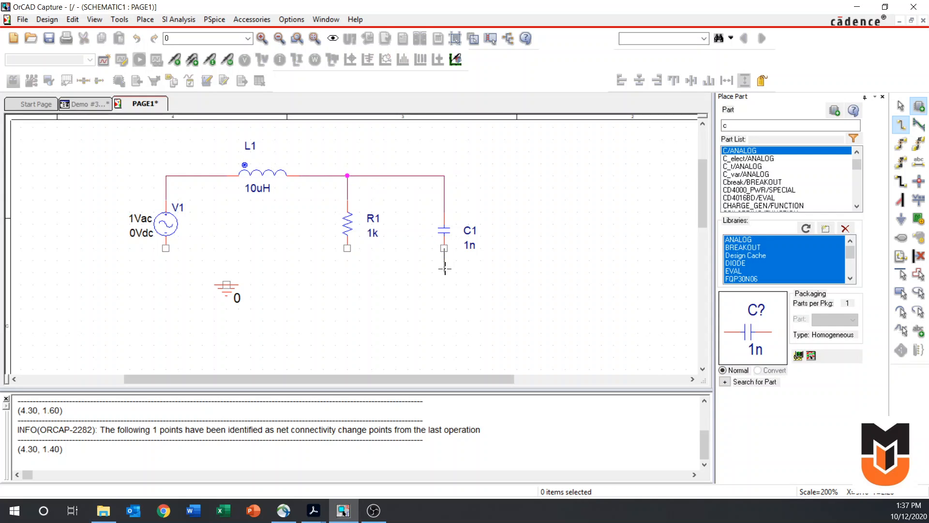
left_click(444, 271)
left_click(166, 248)
left_click(347, 248)
left_click(347, 271)
left_click(227, 285)
left_click(226, 272)
key("Escape")
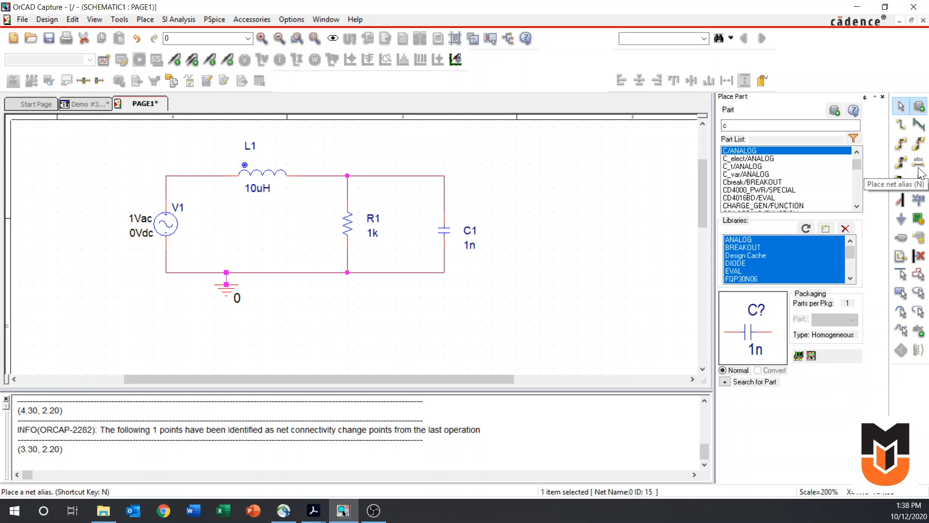
- Place a net alias named Input on the wire between V1 and L1
left_click(919, 167)
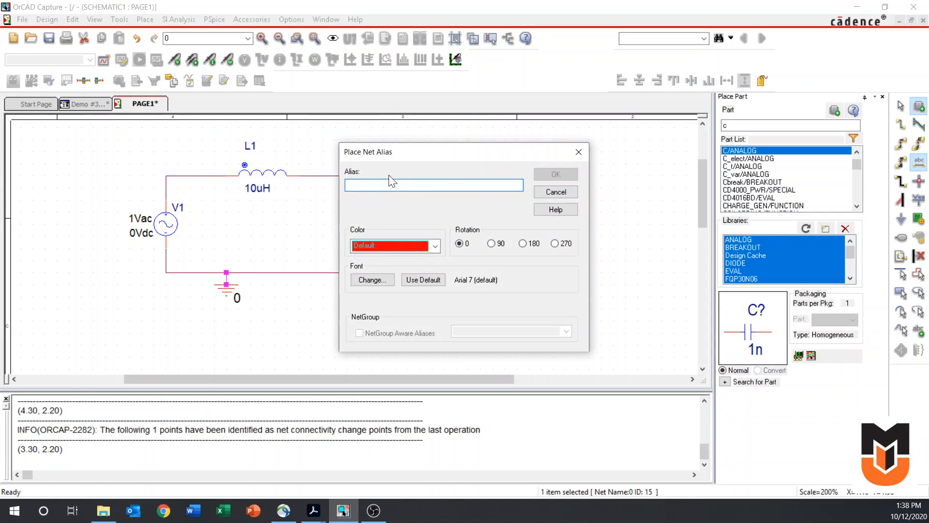
type("Vout")
key("Return")
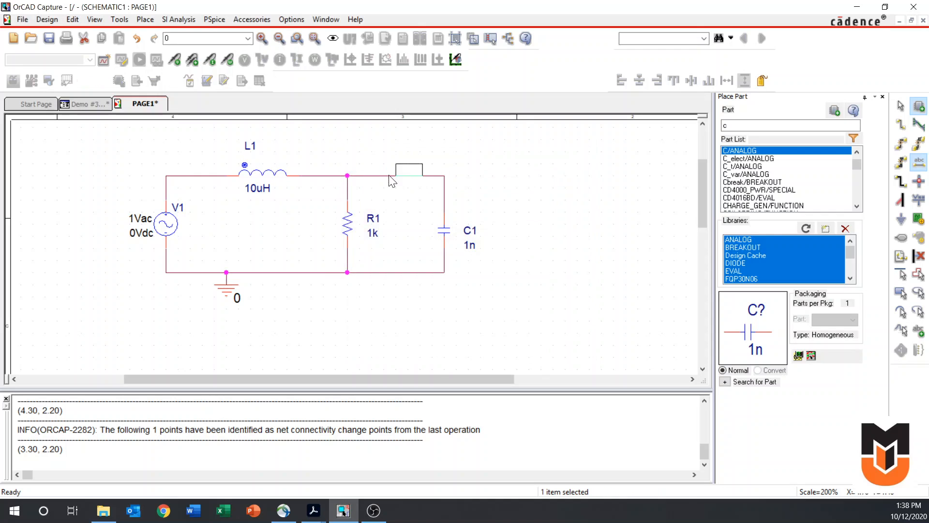
left_click(178, 175)
key("Escape")
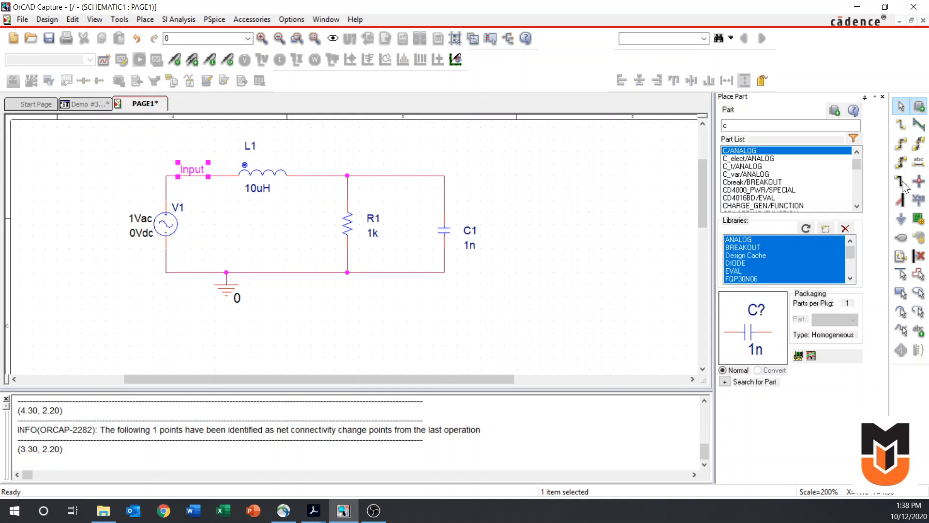
- Place a net alias named Output on the wire between the R1 junction and C1
left_click(918, 162)
type("Output")
key("Return")
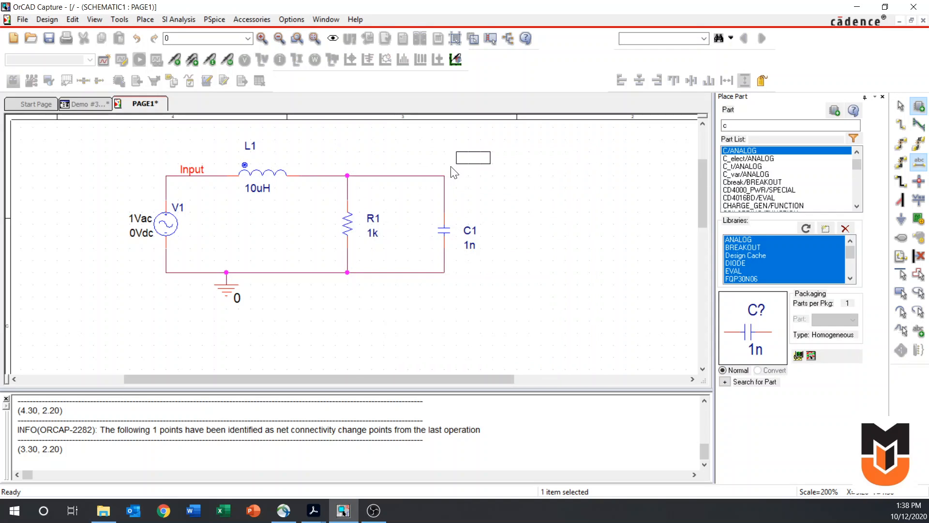
left_click(384, 175)
key("Escape")
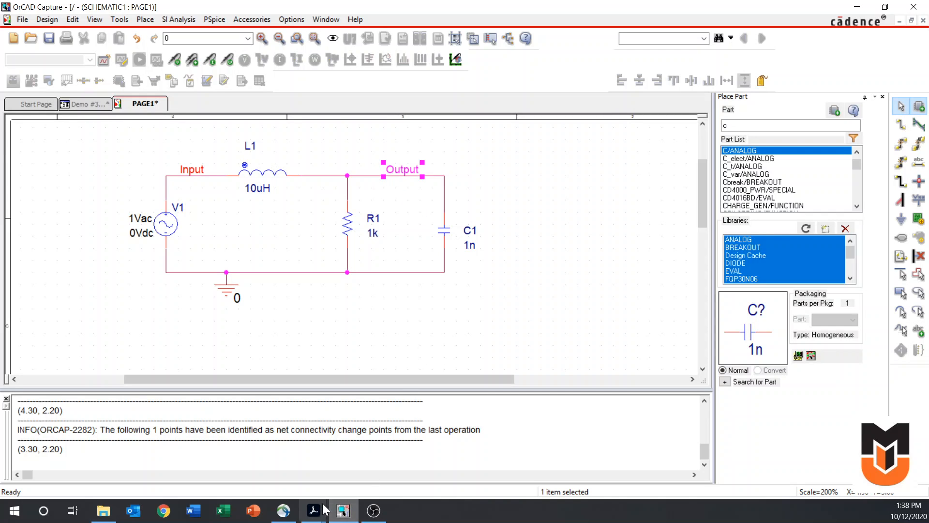
- Check the inductor, resistor and capacitor values of the example in Filters.pdf in Adobe Acrobat, and return to the OrCAD Capture schematic
left_click(270, 478)
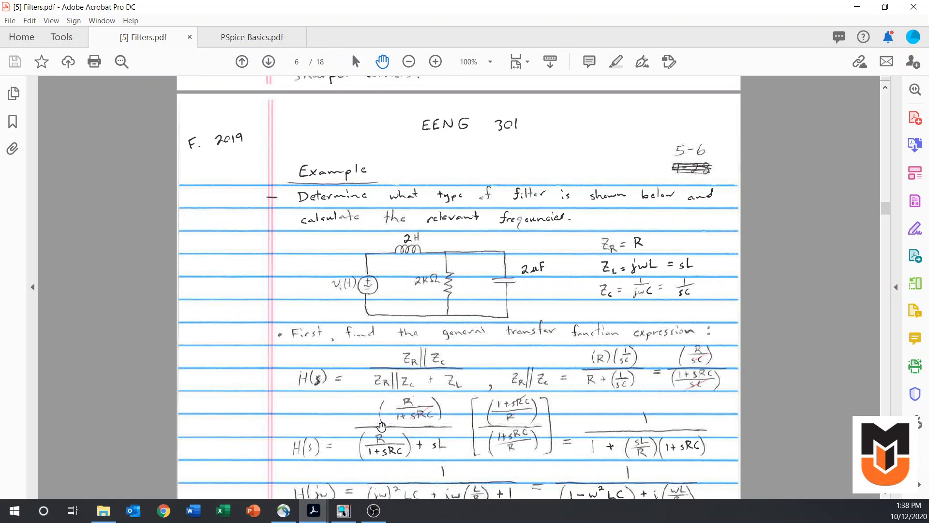
left_click(857, 7)
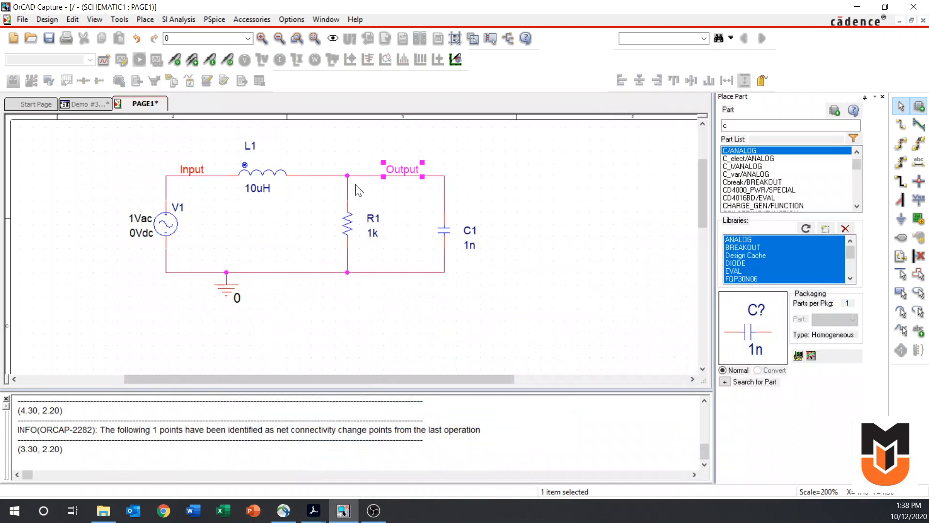
left_click(554, 199)
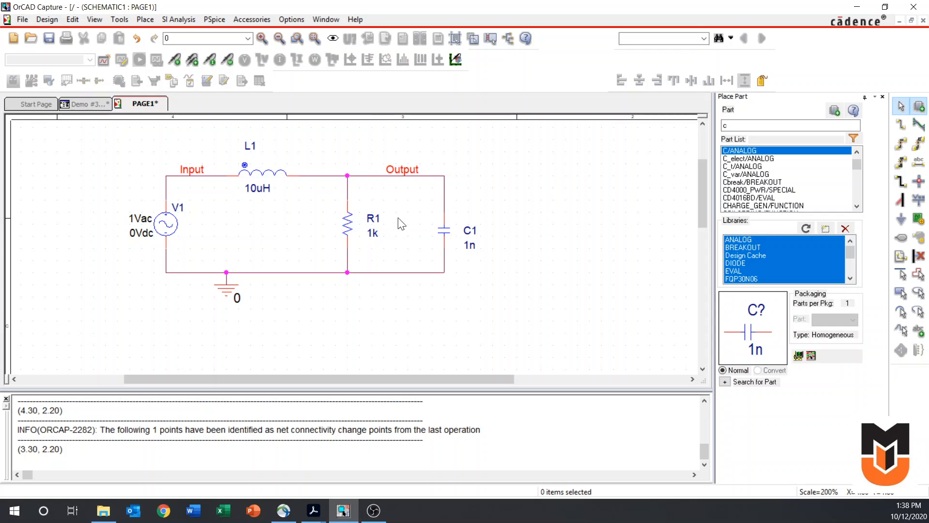
- Set the component values to 2 for L1, 2k for R1 and 2u for C1
double_click(264, 193)
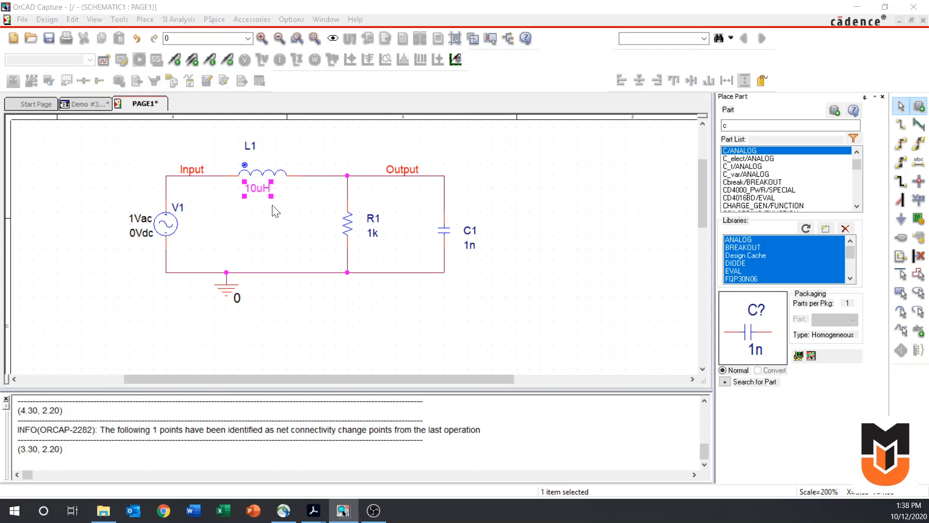
type("2")
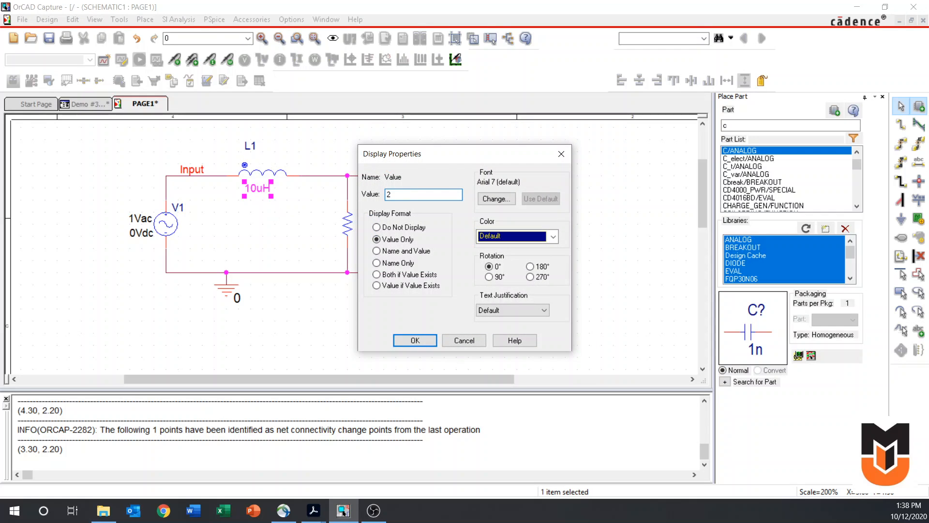
key("Return")
double_click(372, 232)
key("Return")
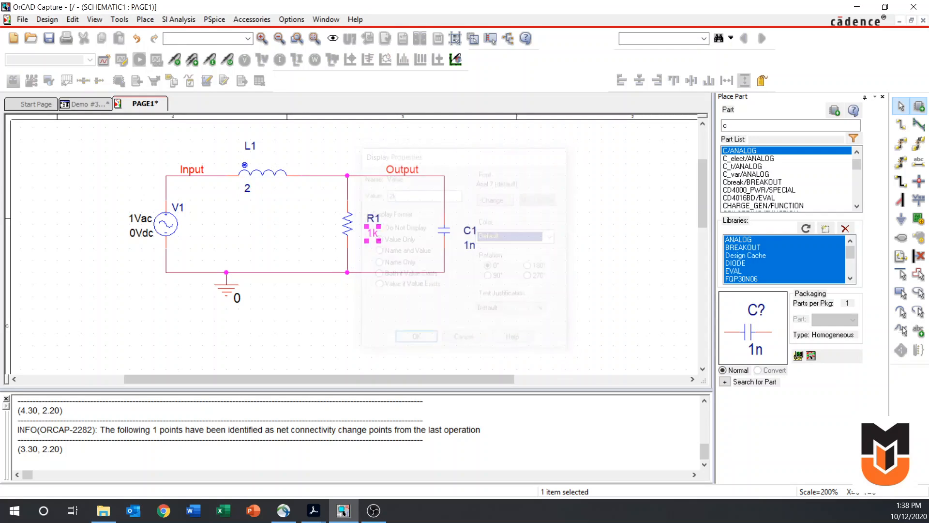
double_click(469, 245)
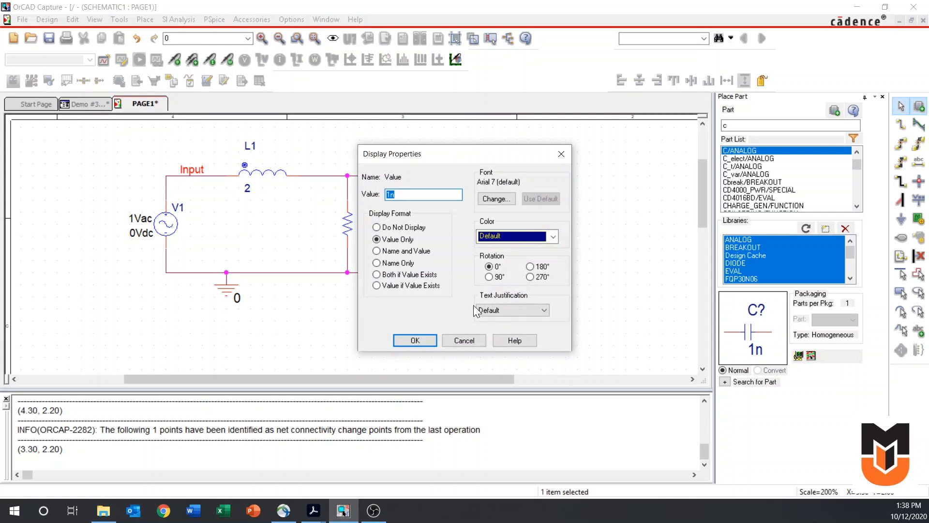
key("Return")
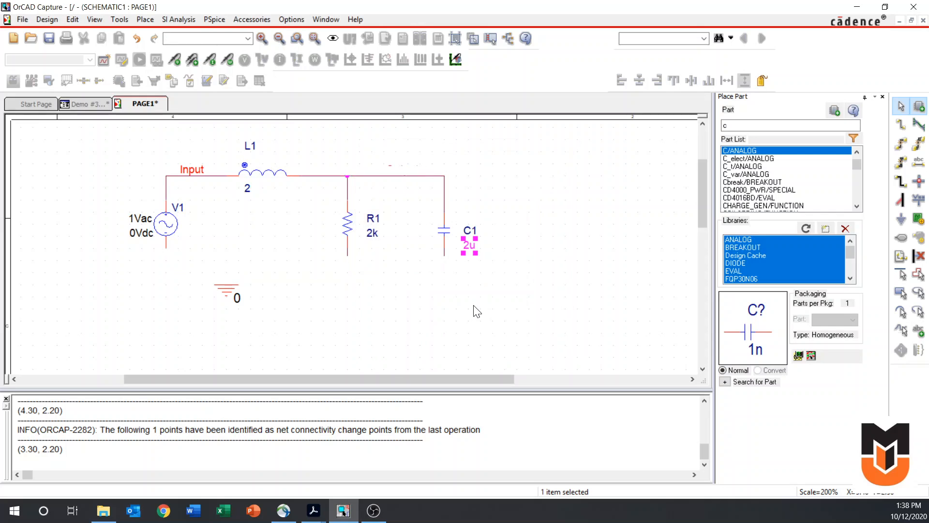
left_click(477, 311)
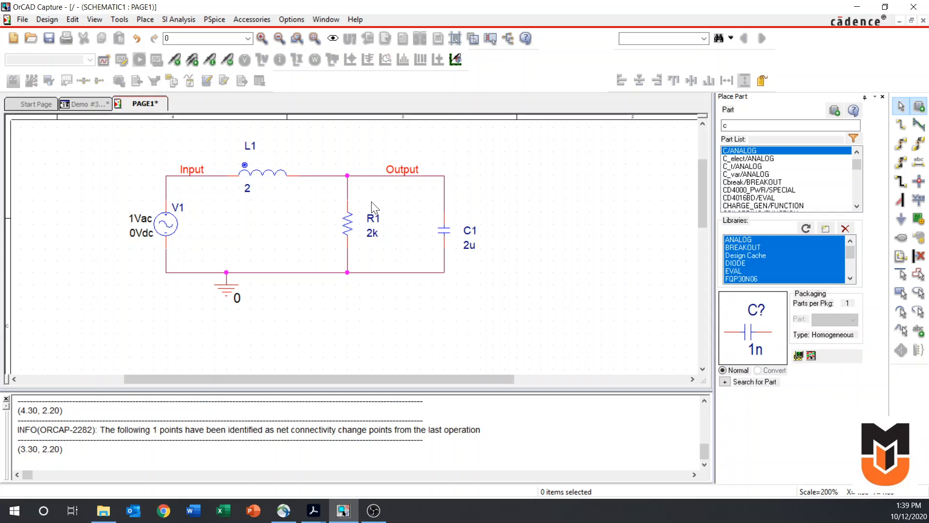
- Create a new simulation profile named AC-Sweep without inheriting from another profile
left_click(104, 60)
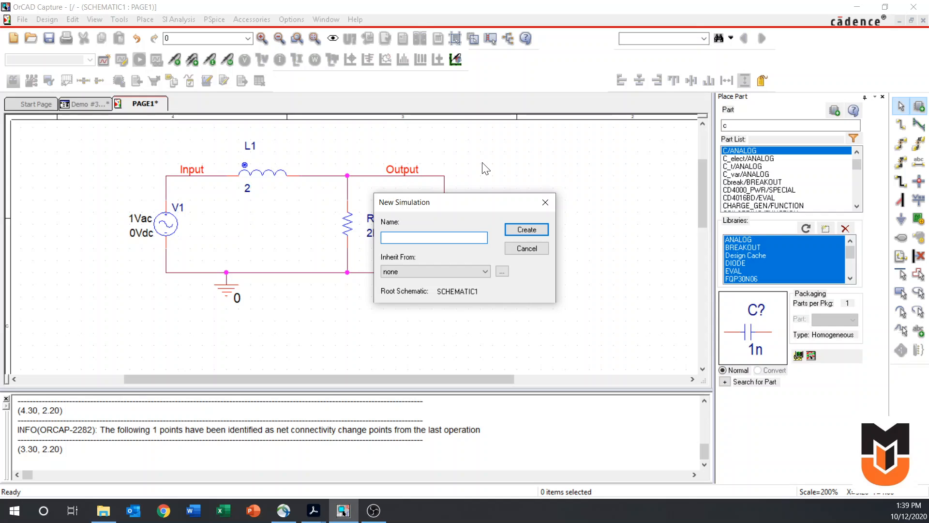
type("AC Sweep")
key("Return")
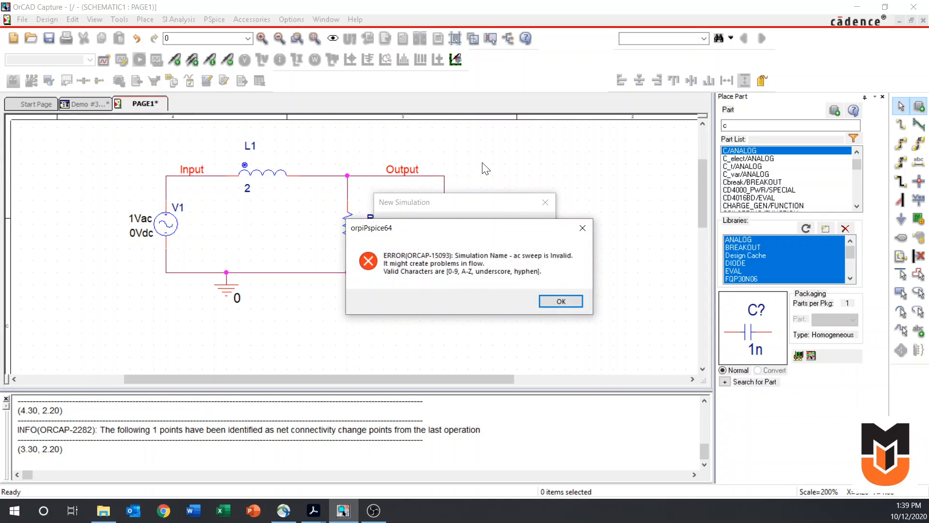
key("Return")
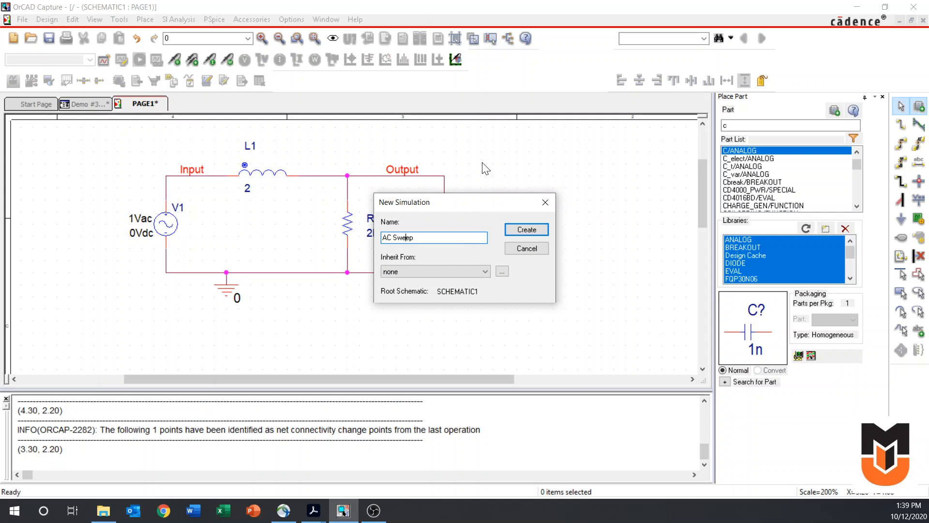
key("BackSpace")
type("-")
key("Return")
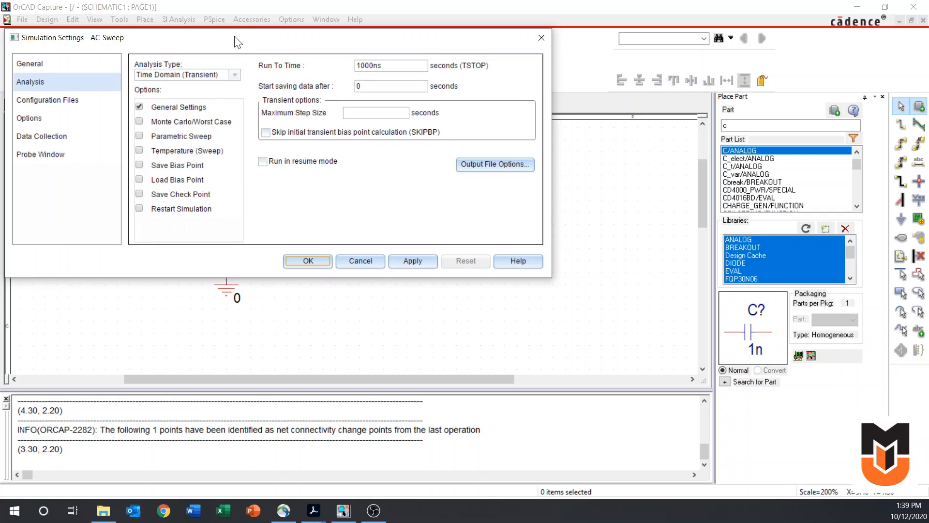
- Configure the profile as a logarithmic AC Sweep/Noise analysis by decade, from 1 to 10k with 100 points per decade
left_click(274, 99)
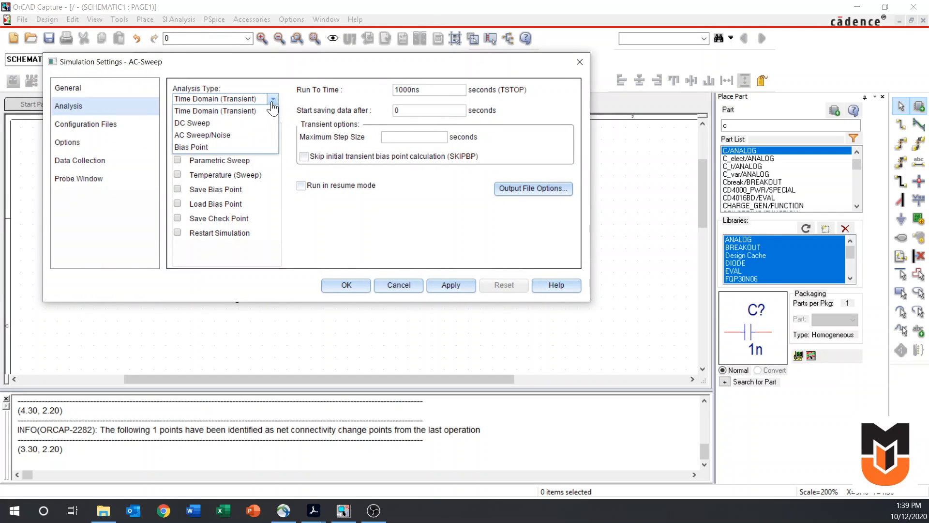
left_click(222, 136)
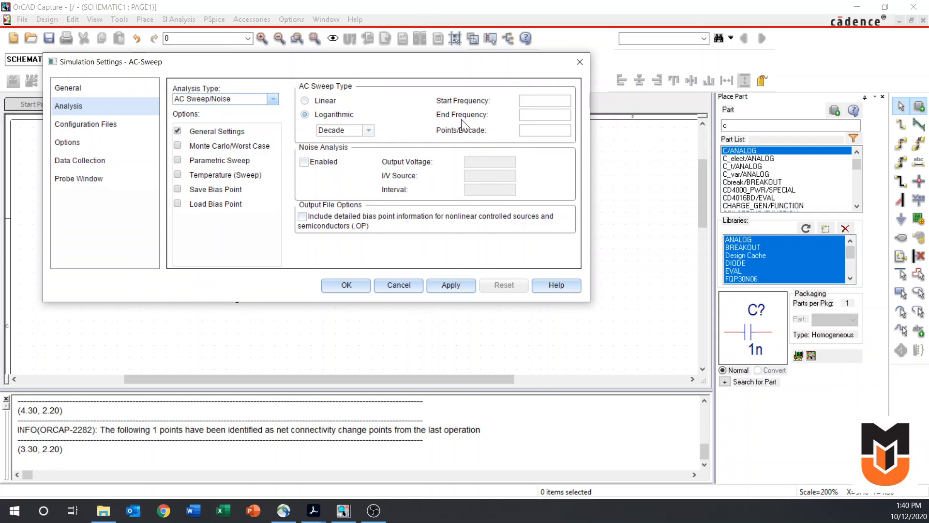
left_click(525, 101)
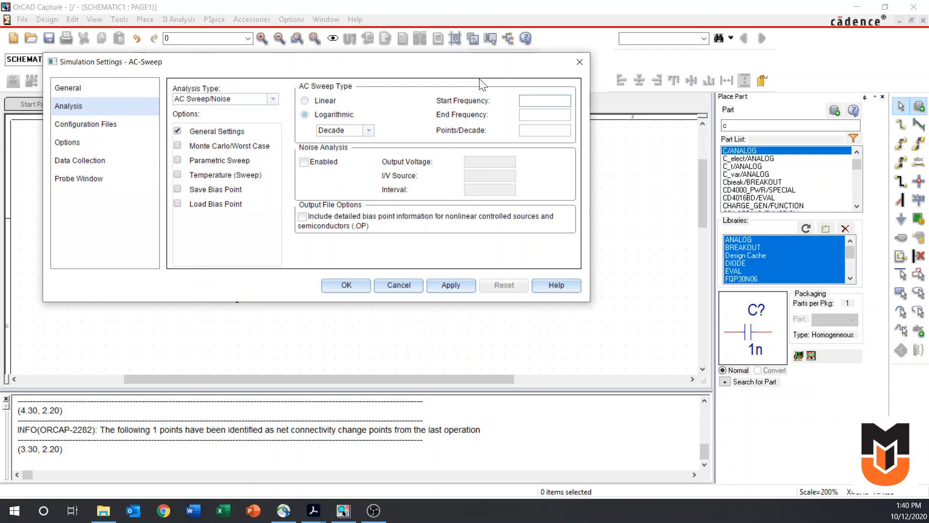
type("1")
key("Tab")
left_click(544, 114)
type("1")
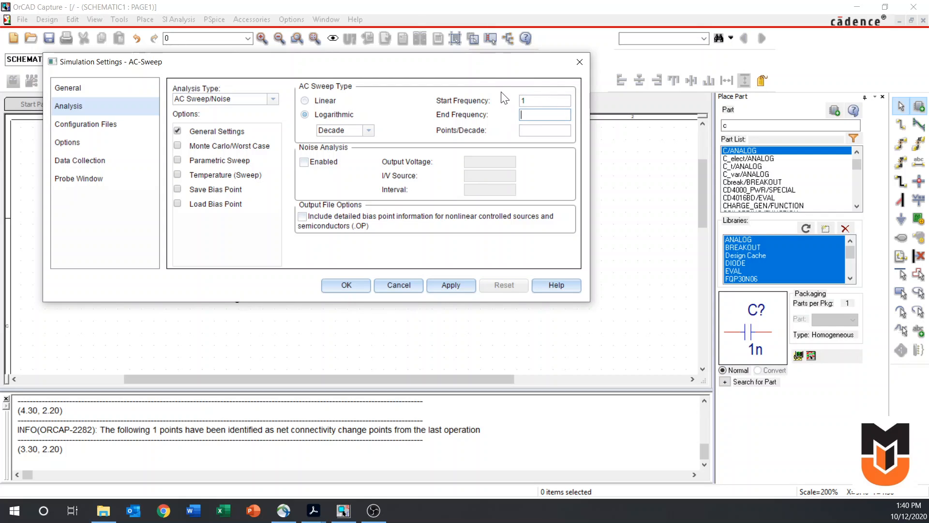
type("0k")
key("Tab")
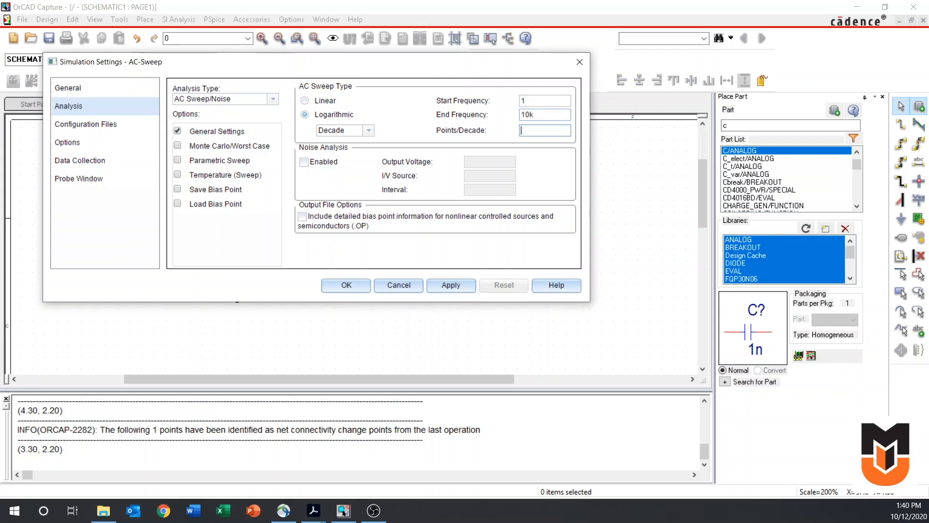
type("100")
left_click(356, 285)
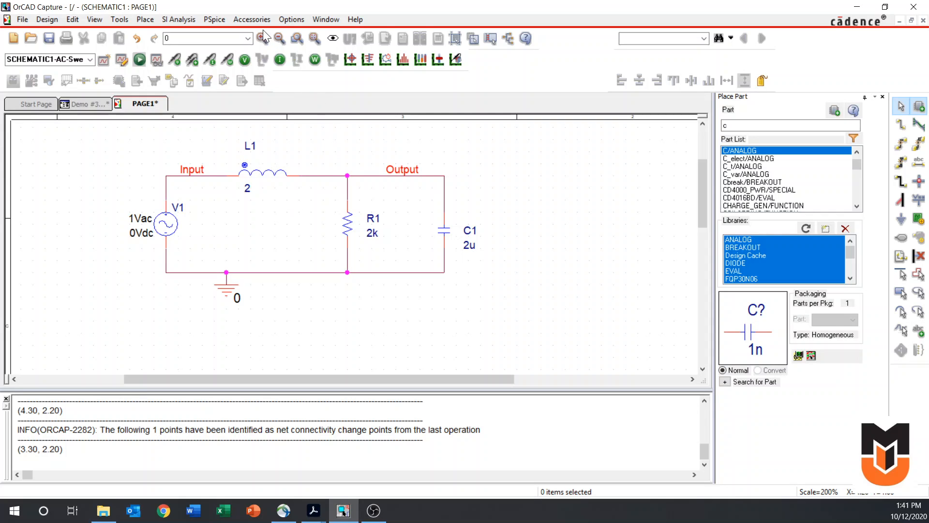
left_click(207, 22)
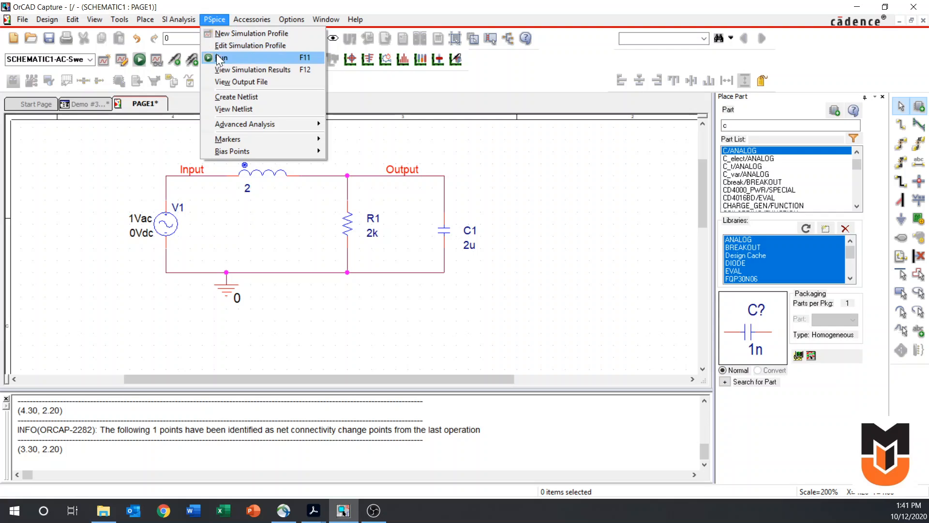
mouse_move(224, 128)
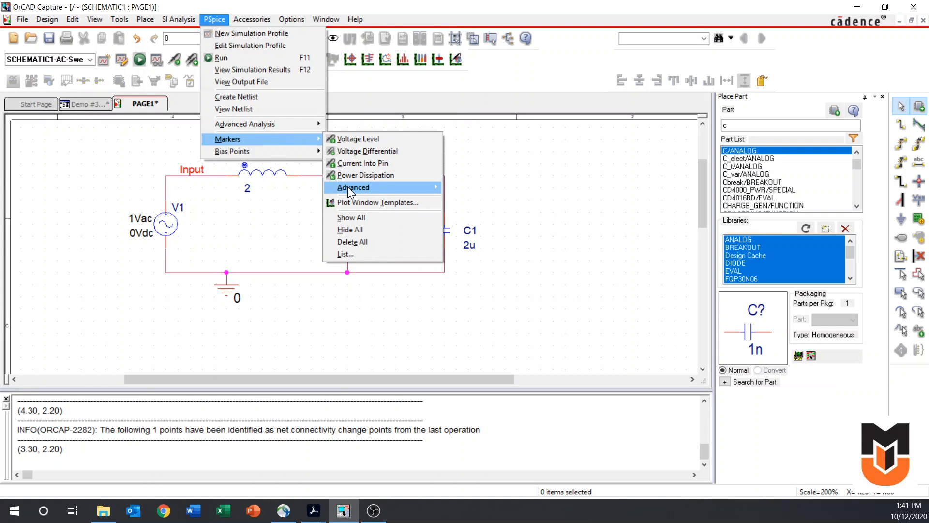
mouse_move(379, 189)
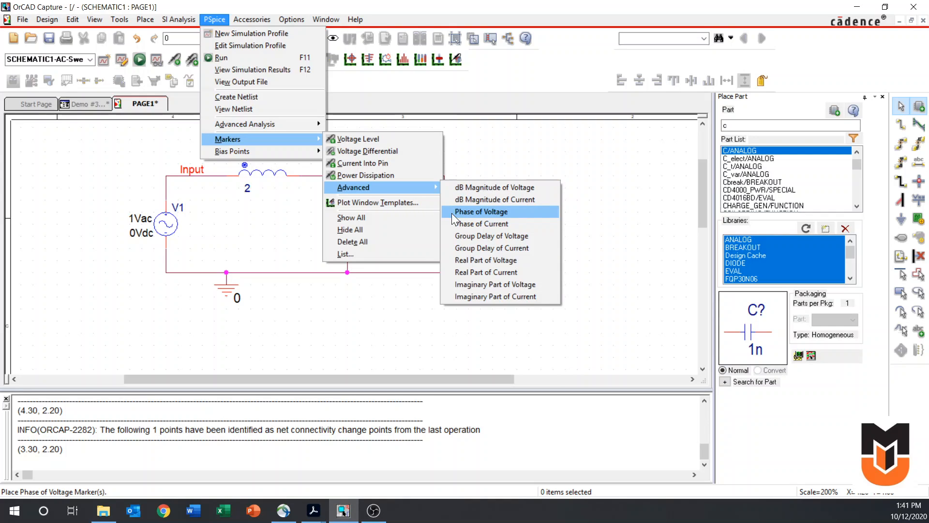
left_click(482, 157)
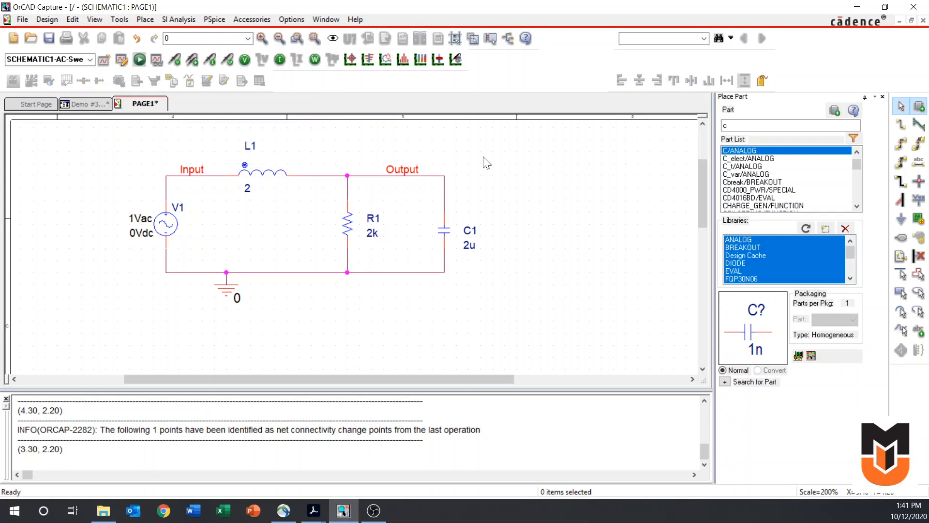
- Run the AC-Sweep simulation of the filter circuit
left_click(139, 59)
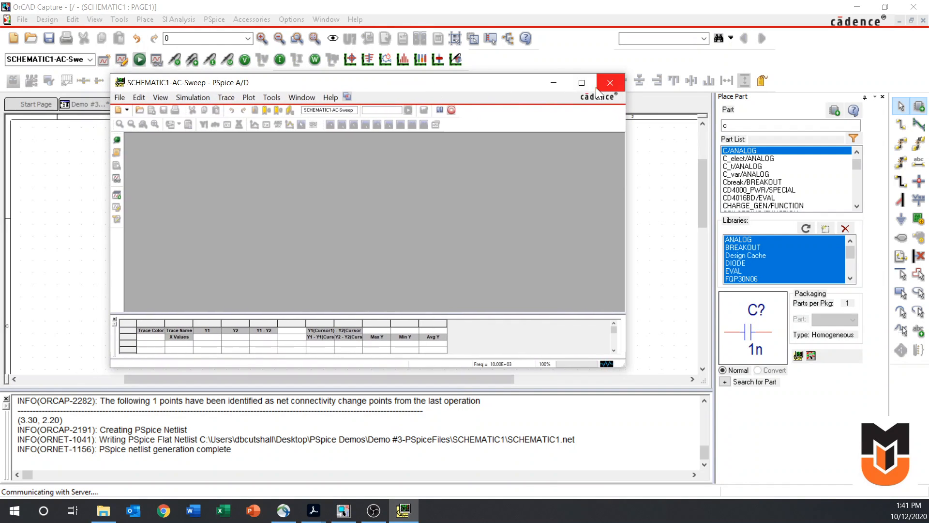
- Maximize the simulation results and start adding a trace, hiding currents and power from the list of output variables
left_click(582, 86)
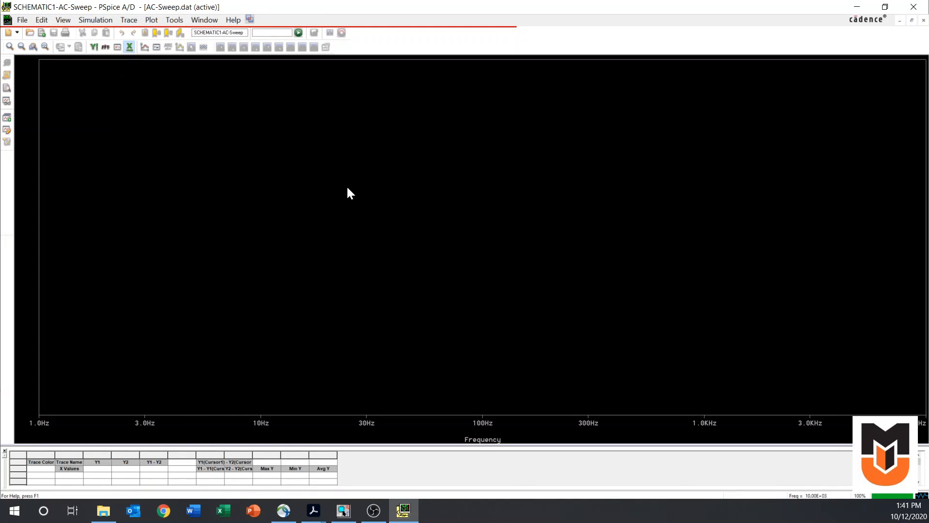
left_click(144, 47)
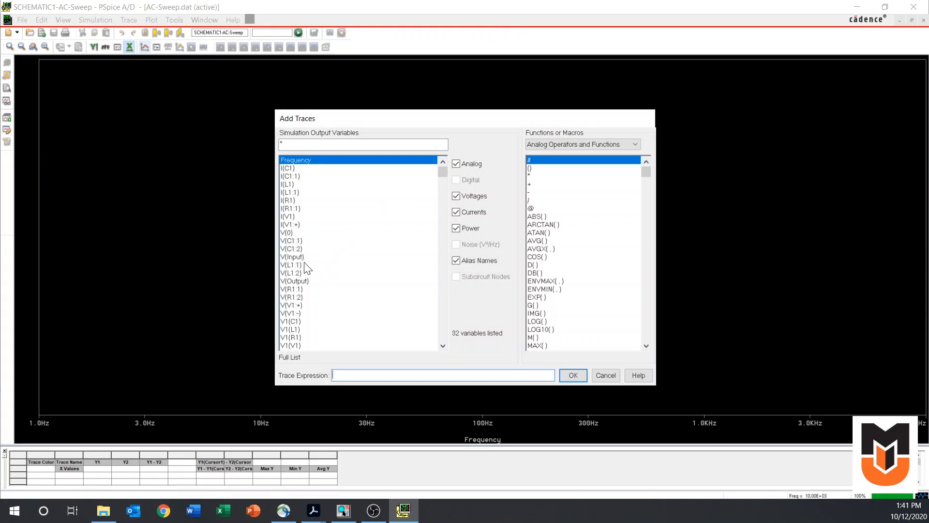
left_click(456, 212)
left_click(456, 228)
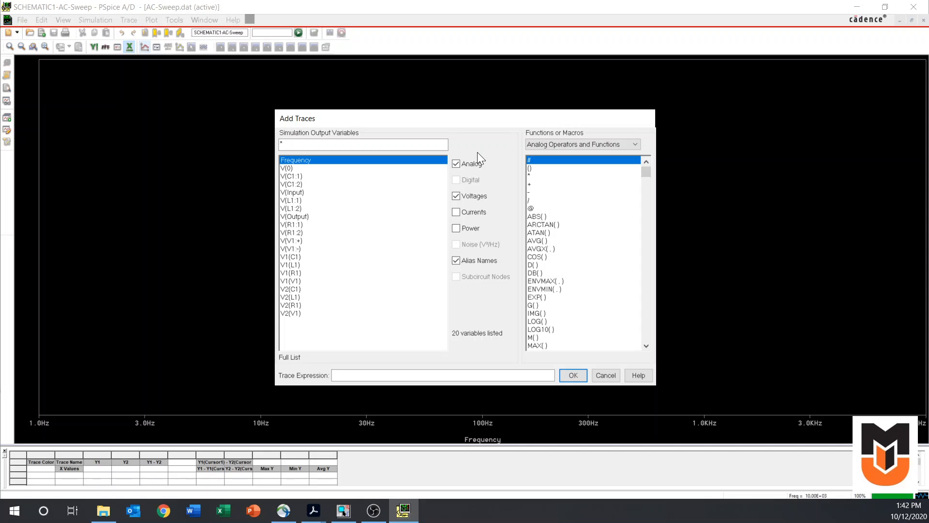
- Plot the filter's magnitude response in decibels with the trace expression DB(V(Output)/V(Input))
left_click(538, 273)
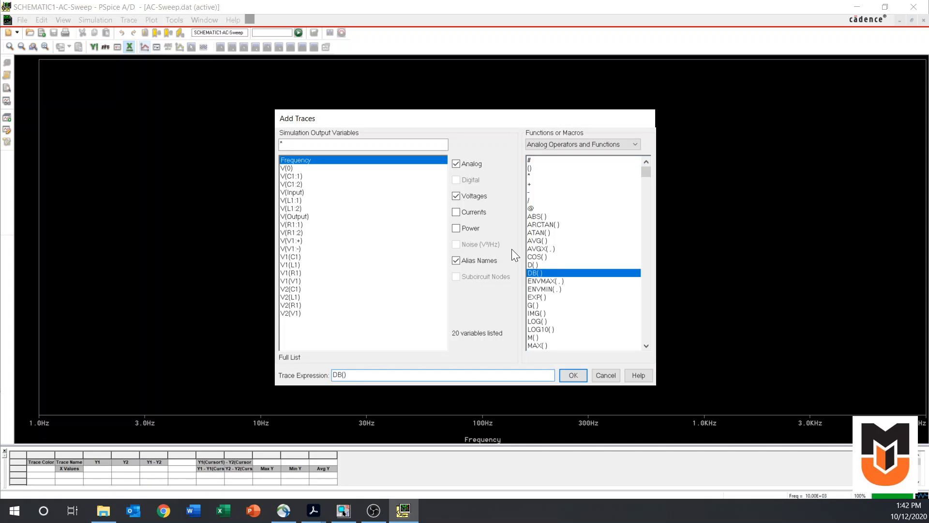
left_click(298, 217)
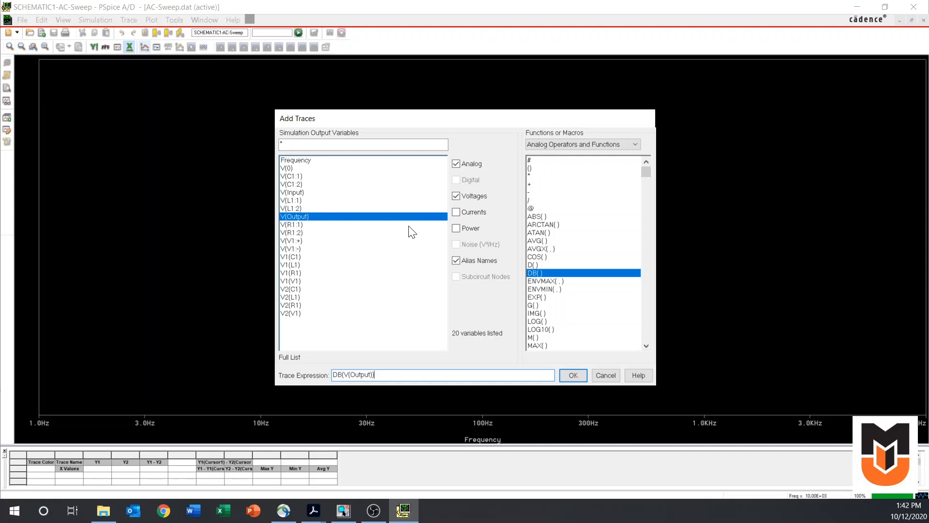
key("Left")
type("/")
left_click(300, 193)
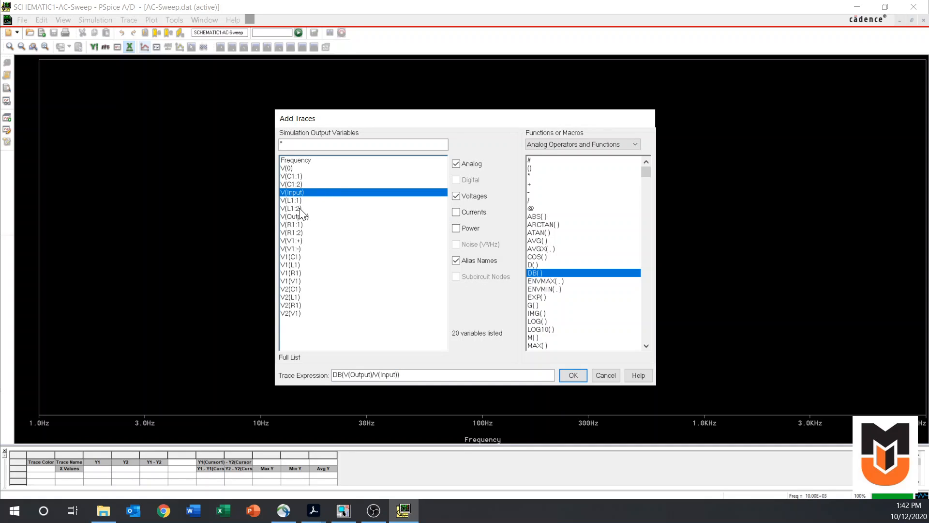
left_click(400, 375)
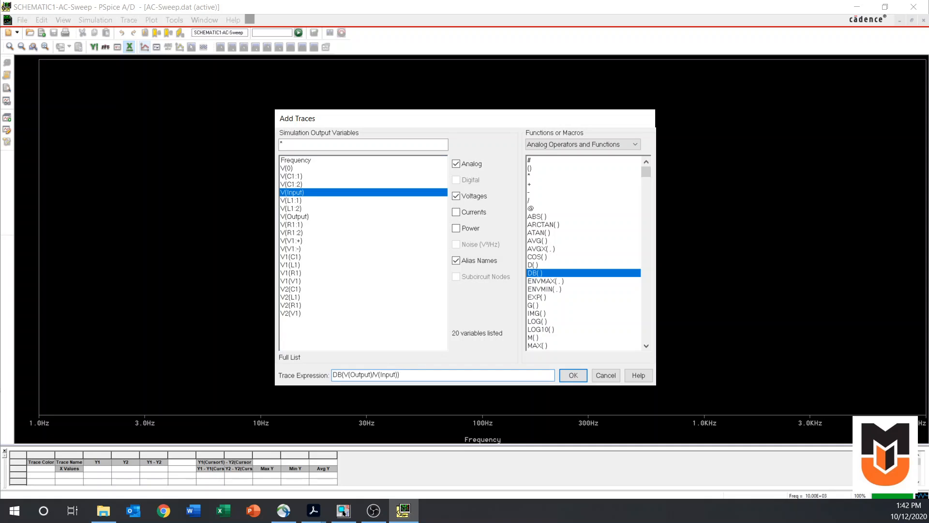
left_click(572, 375)
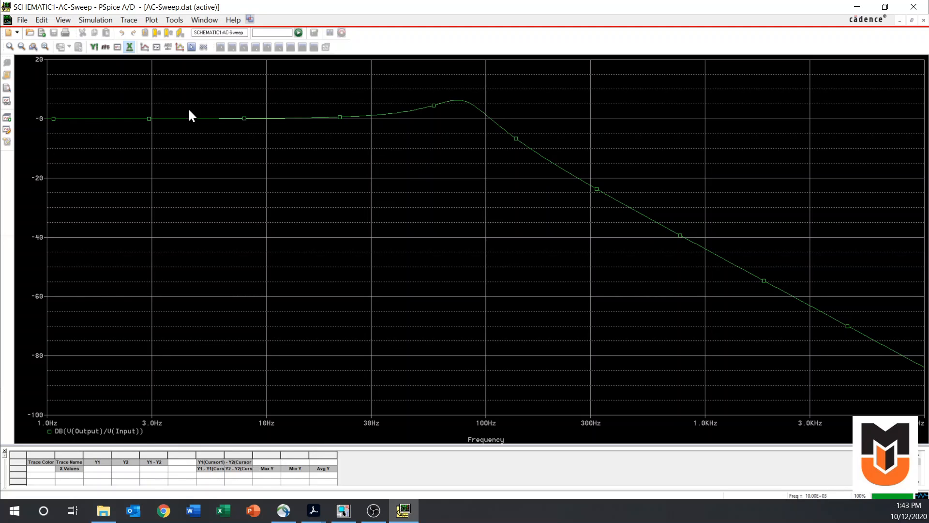
- Turn on the cursor and move it along the magnitude curve to read points across the passband and the roll-off
left_click(191, 48)
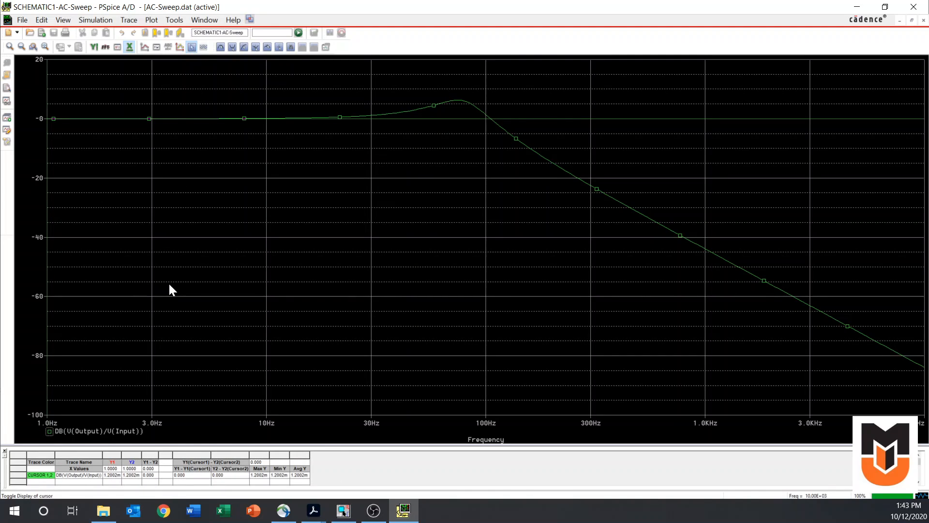
key("Right")
key("Right")
key("Right")
key("Right")
key("Right")
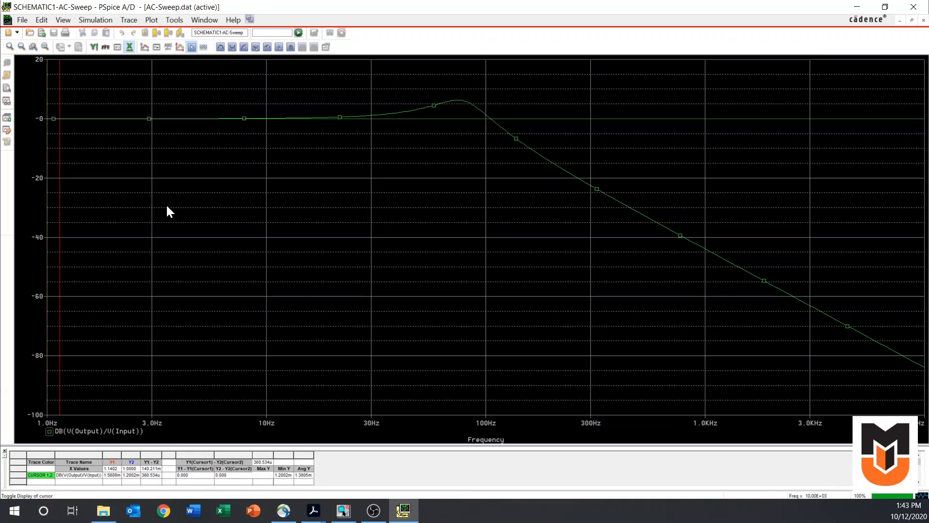
key("Right")
key("Right")
key("Right")
key("Right")
key("Right")
key("Right")
key("Right")
key("Right")
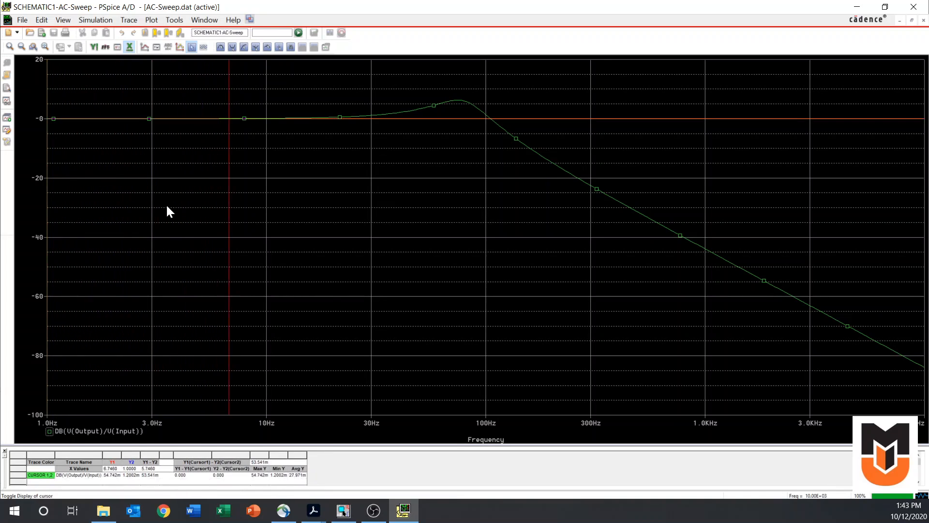
key("Right")
key("Right")
key("Right")
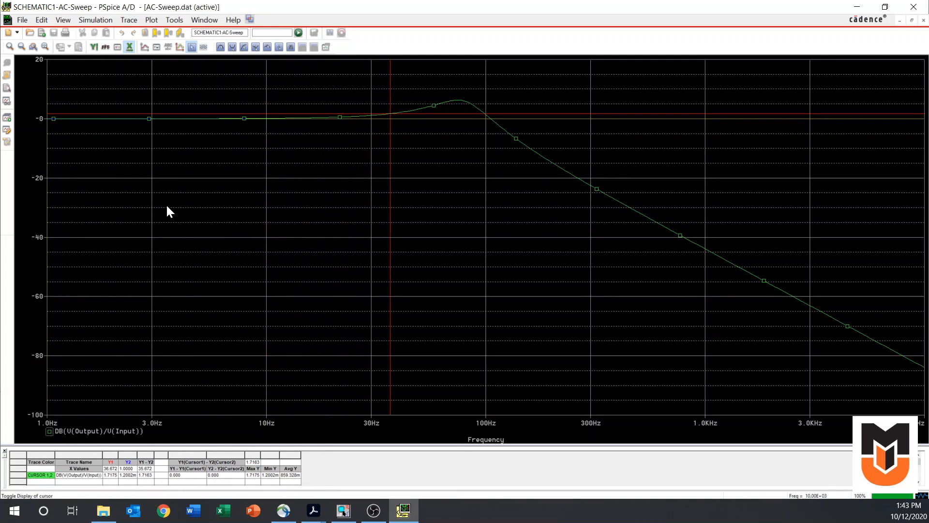
left_click(637, 226)
left_click(567, 168)
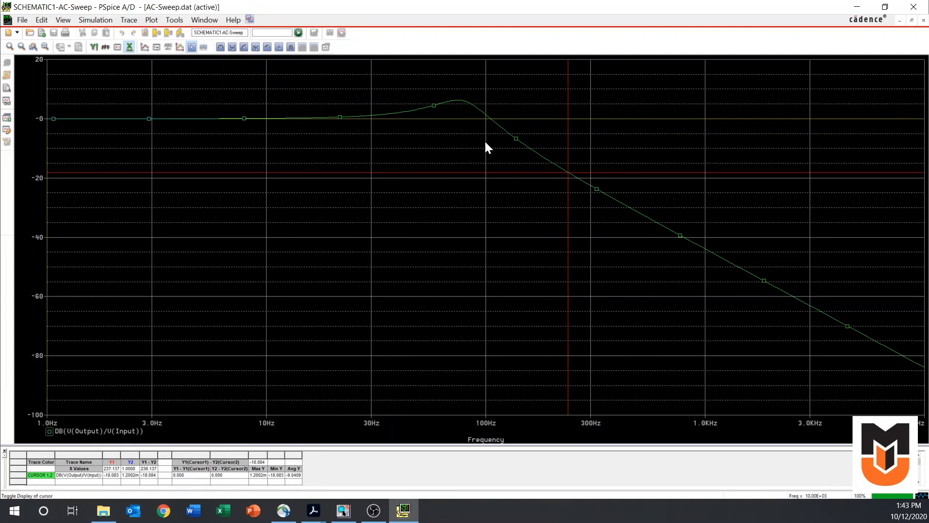
left_click(446, 132)
left_click(579, 189)
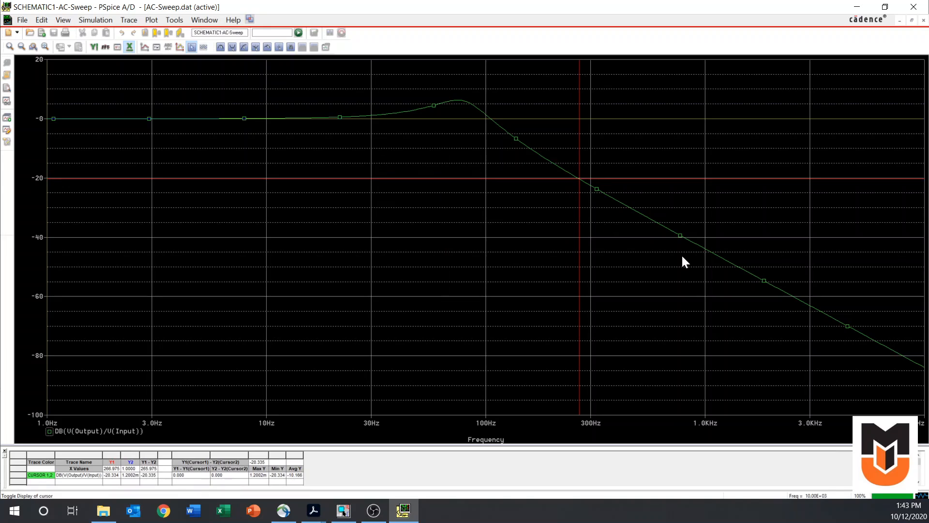
left_click(764, 275)
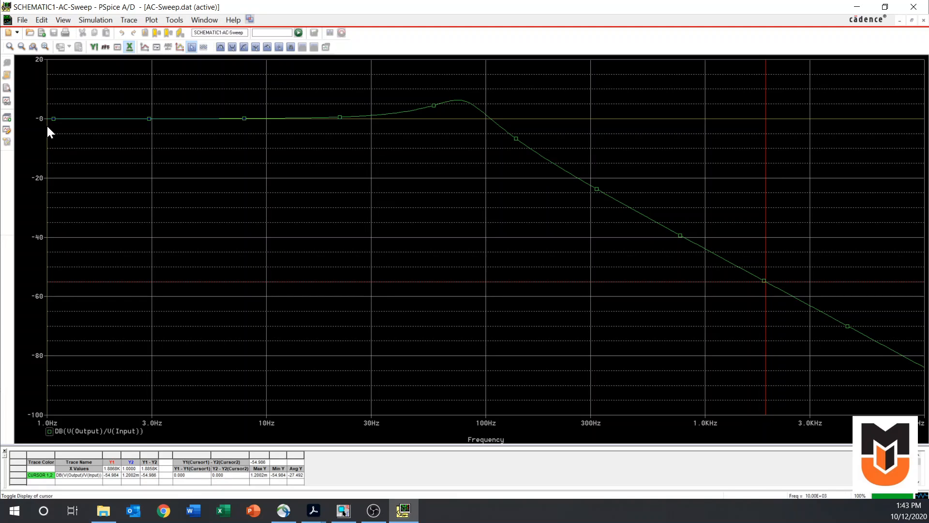
- Measure the cutoff frequency by fine-tuning the cursor on the magnitude curve to the point closest to -3 dB
left_click(498, 125)
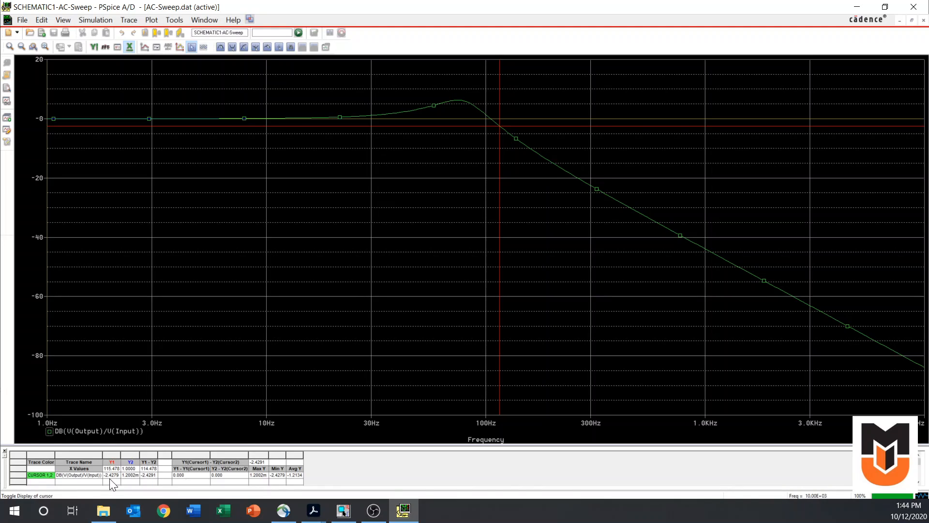
key("Right")
key("Right")
key("Right")
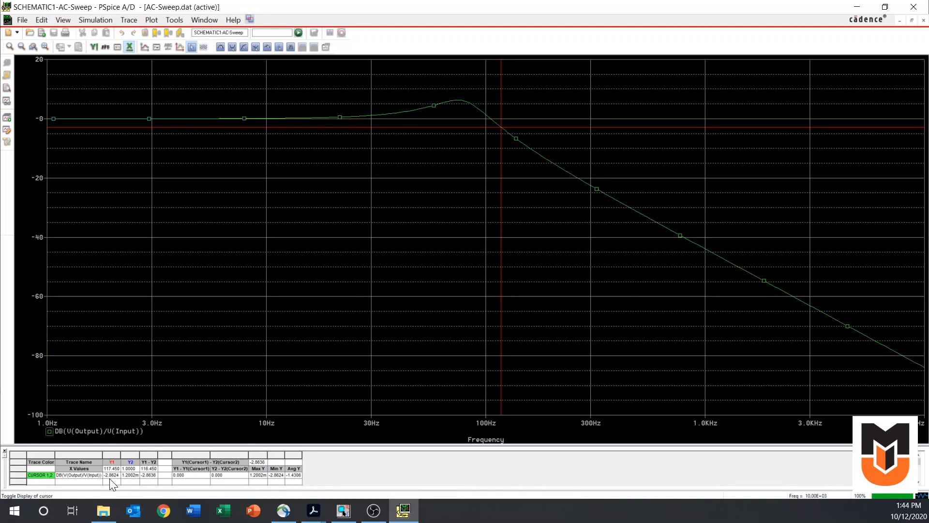
key("Right")
key("Left")
key("Left")
key("Right")
key("Left")
key("Right")
key("Left")
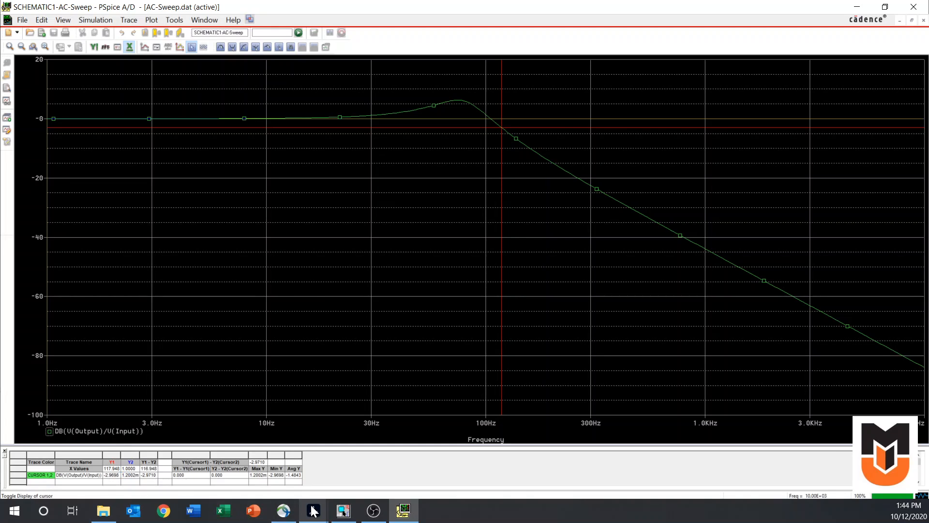
- Check the hand-calculated cutoff frequency on page 7 of Filters.pdf in Adobe Acrobat, then return to the simulation plot
mouse_move(313, 511)
left_click(298, 492)
scroll(452, 307, "down", 5)
scroll(452, 308, "down", 15)
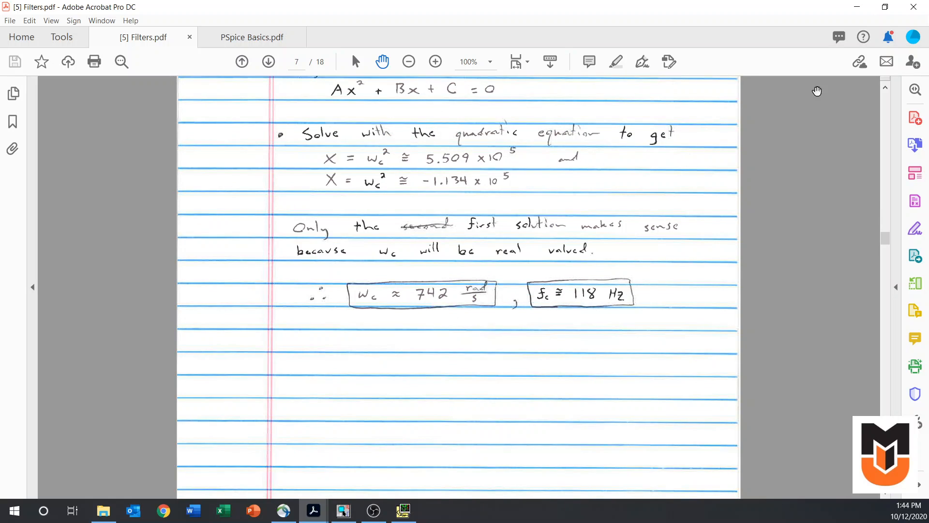
left_click(857, 6)
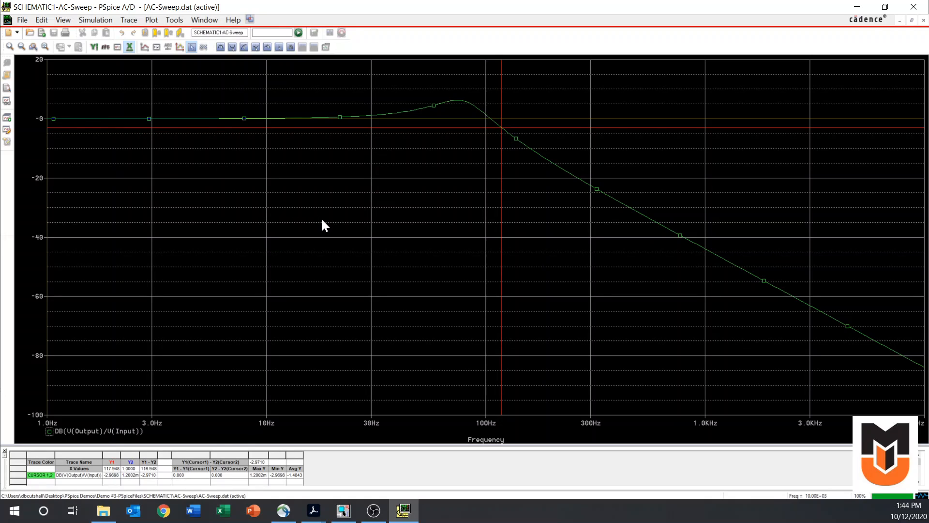
- Turn off the cursor and open a new plot window for the AC-Sweep results
left_click(193, 47)
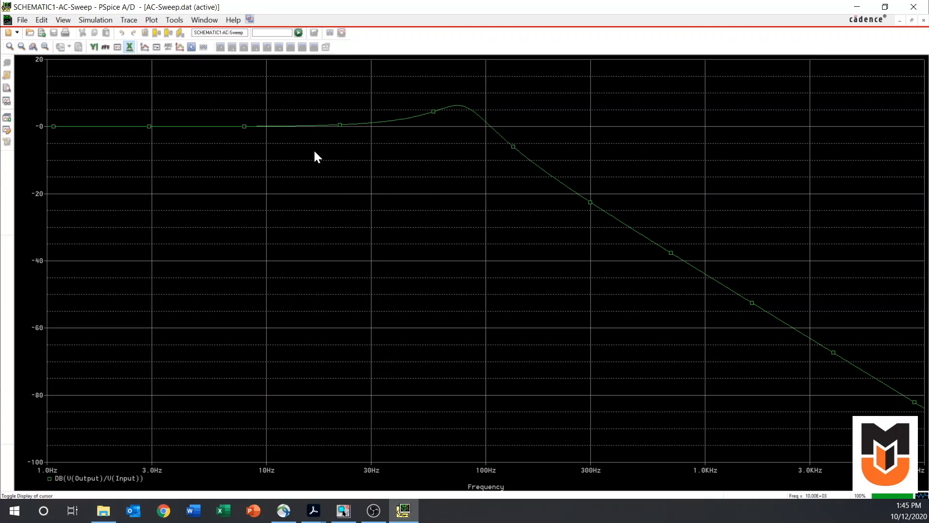
left_click(208, 23)
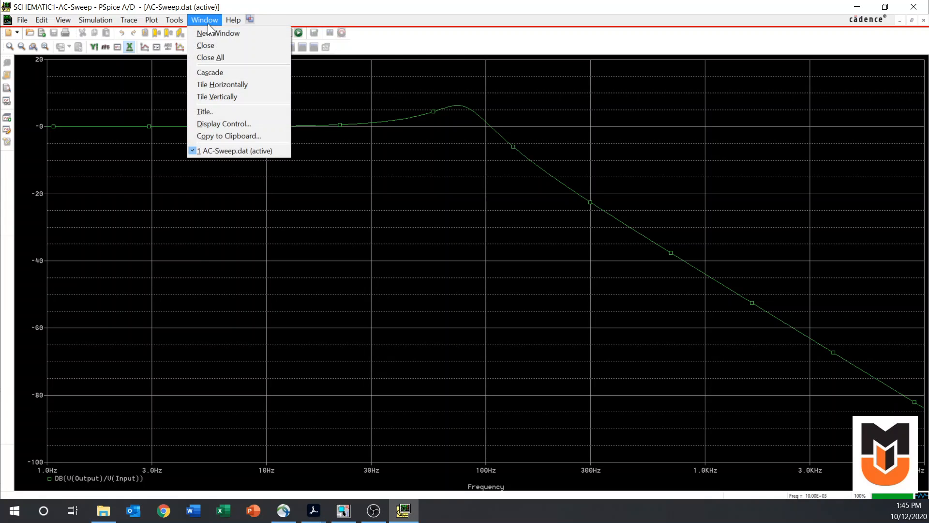
left_click(209, 34)
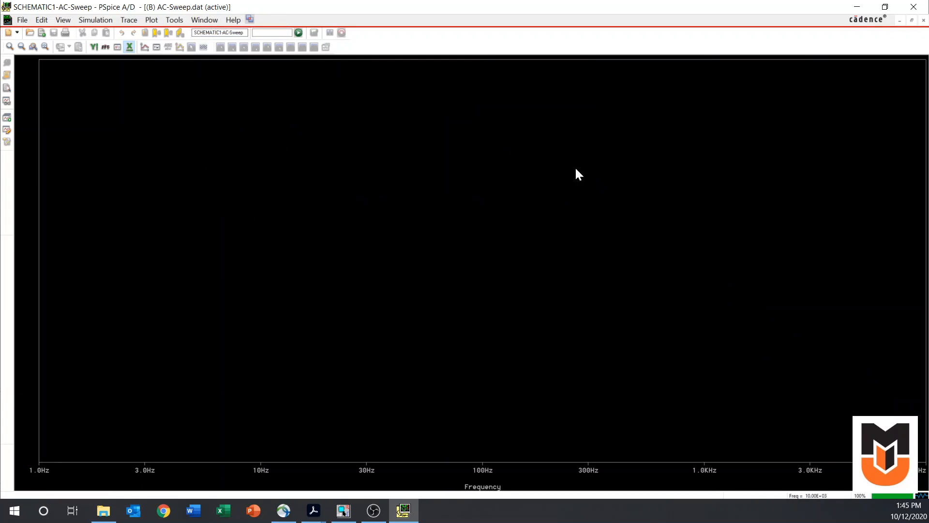
- Plot the filter's phase response in the new window with the trace expression P(V(Output)/V(Input))
left_click(145, 48)
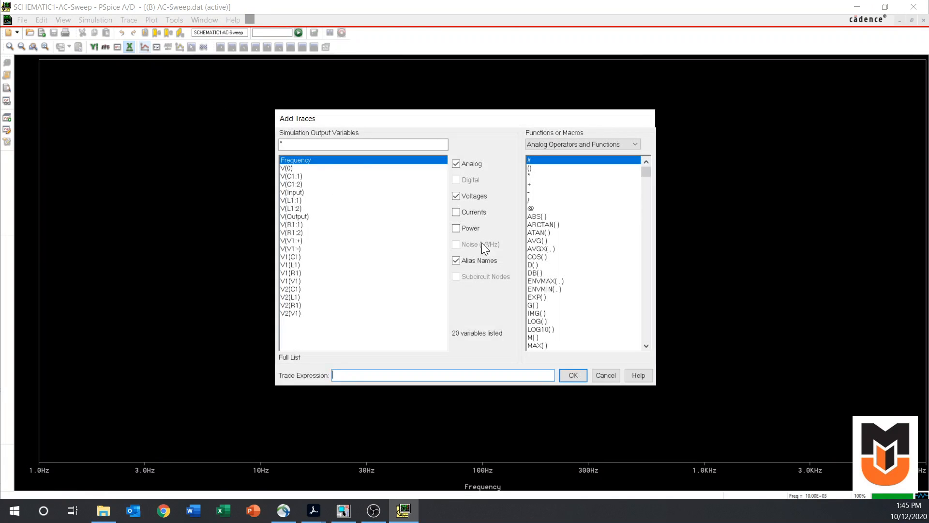
left_click(645, 345)
left_click(646, 345)
left_click(646, 345)
left_click(646, 346)
left_click(533, 329)
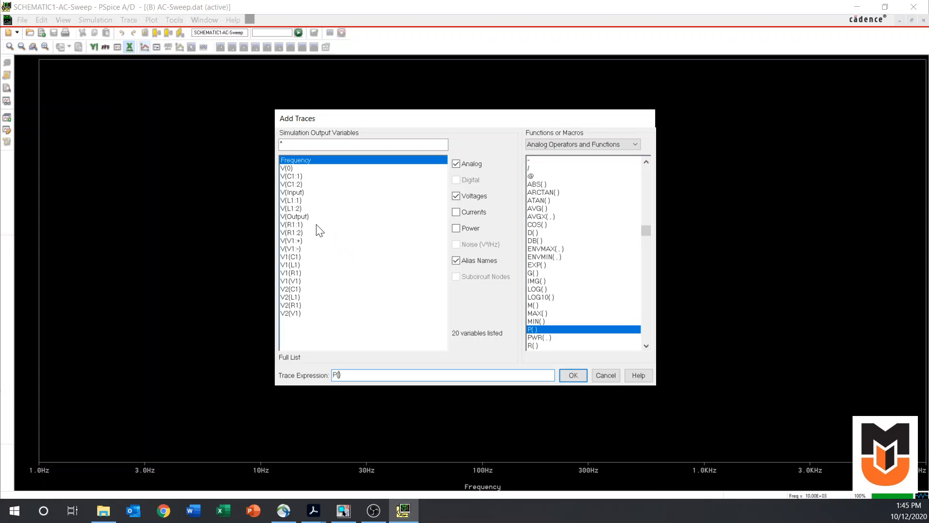
left_click(304, 216)
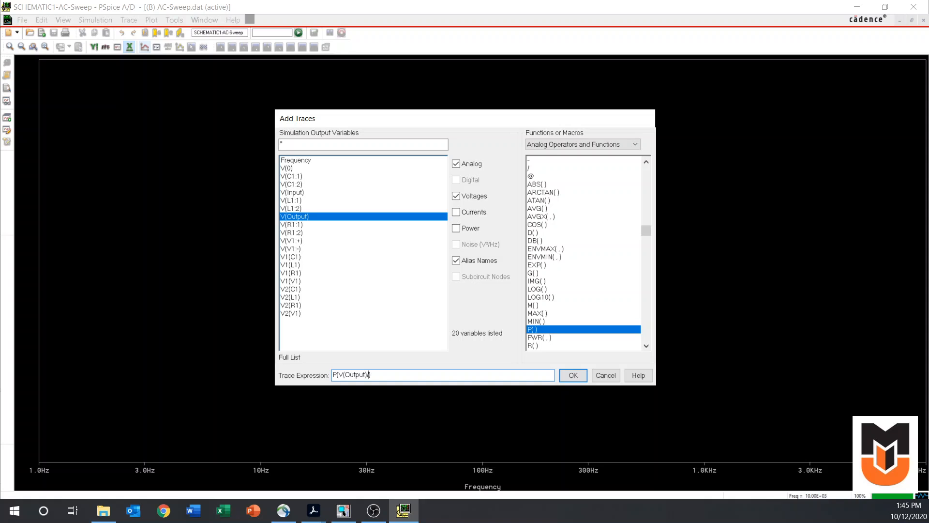
left_click(298, 192)
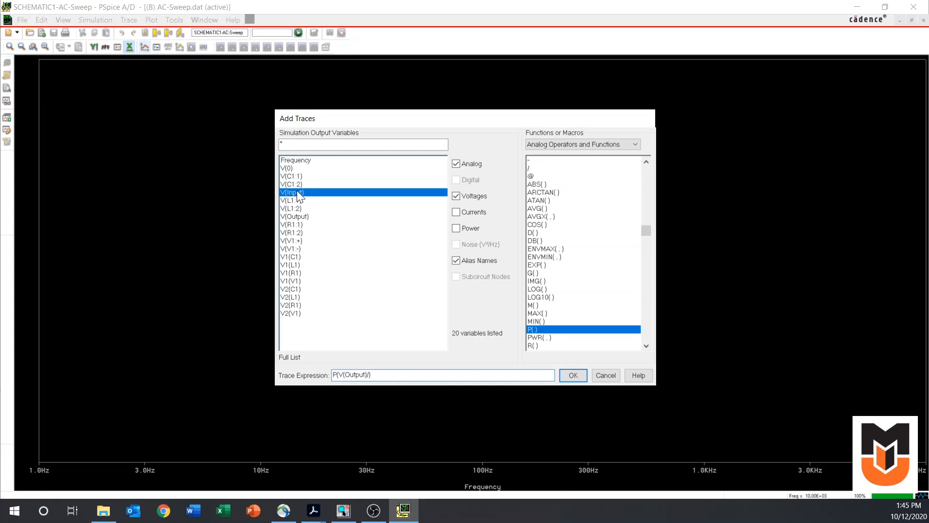
key("Return")
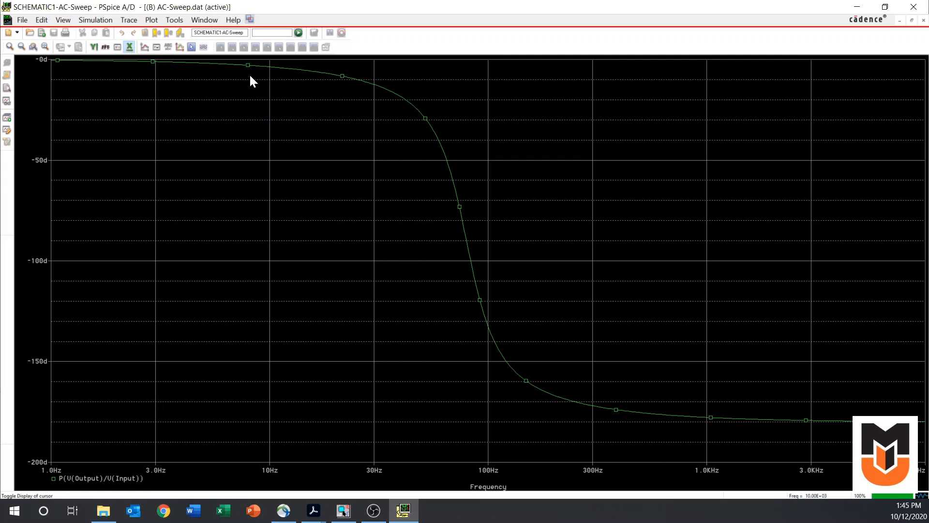
- Tile the phase and magnitude plot windows horizontally and turn on the cursor in the phase plot
left_click(204, 20)
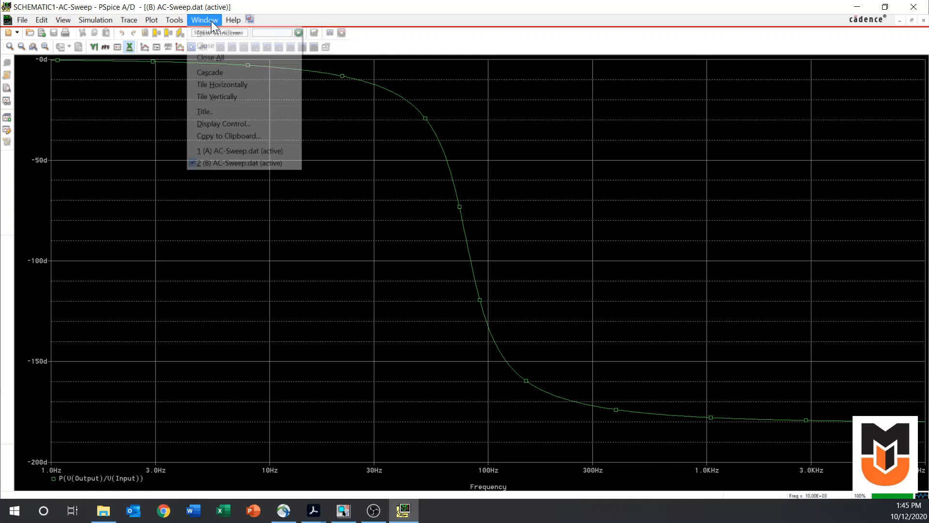
left_click(214, 86)
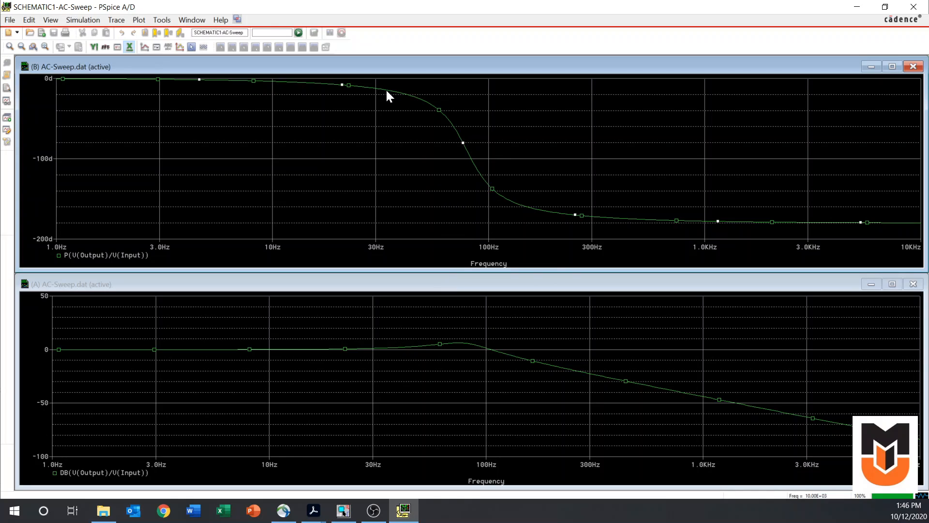
left_click(191, 46)
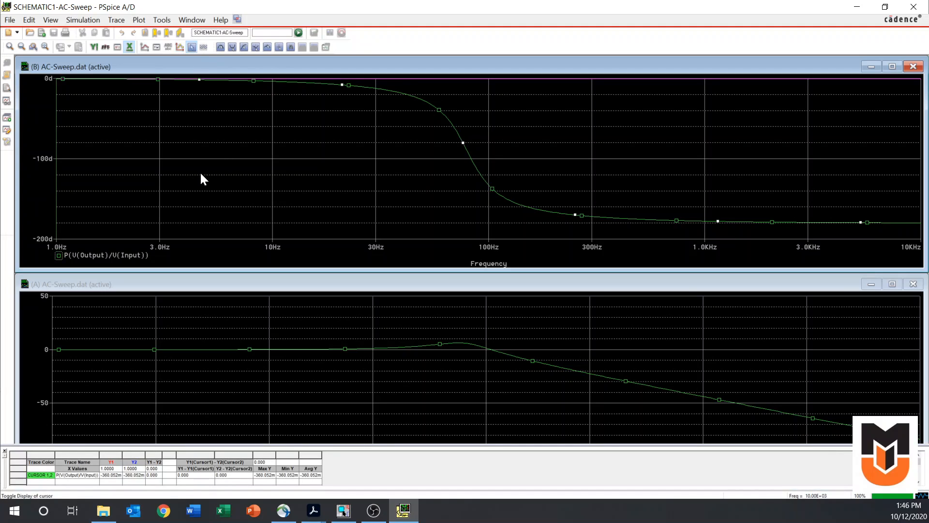
- Measure the phase at the cutoff frequency by moving the cursor along the phase curve to about 118 Hz
key("Right")
key("Right")
key("Right")
key("Right")
key("Right")
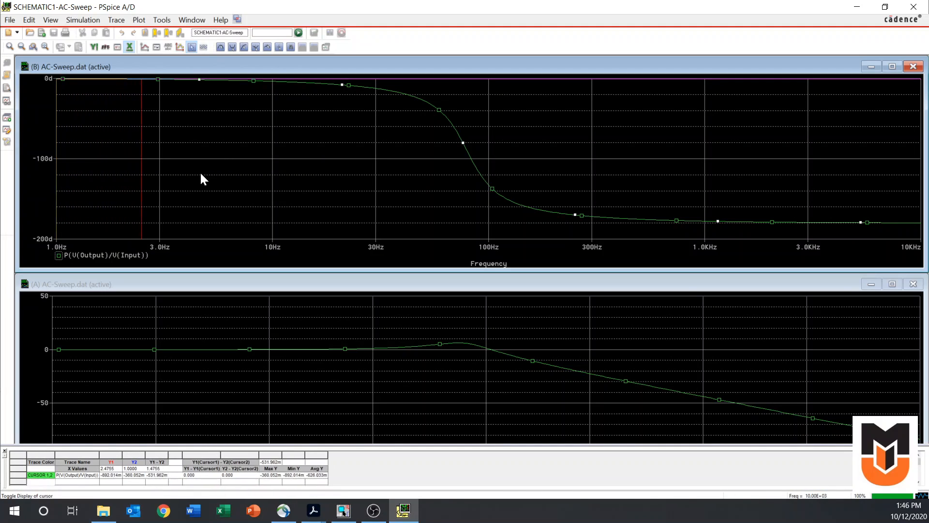
key("Right")
key("Right")
key("Right")
key("Right")
key("Right")
key("Right")
key("Right")
key("Right")
key("Right")
key("Right")
key("Right")
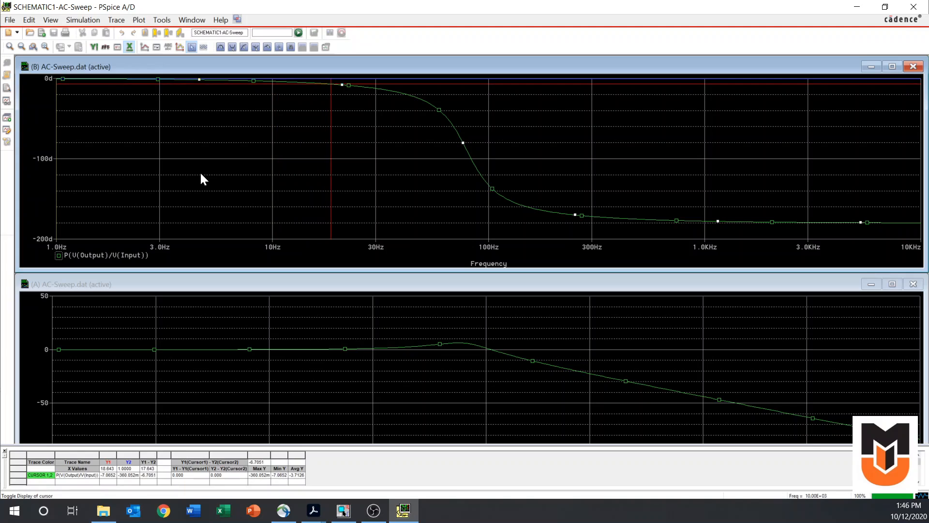
key("Right")
key("Right")
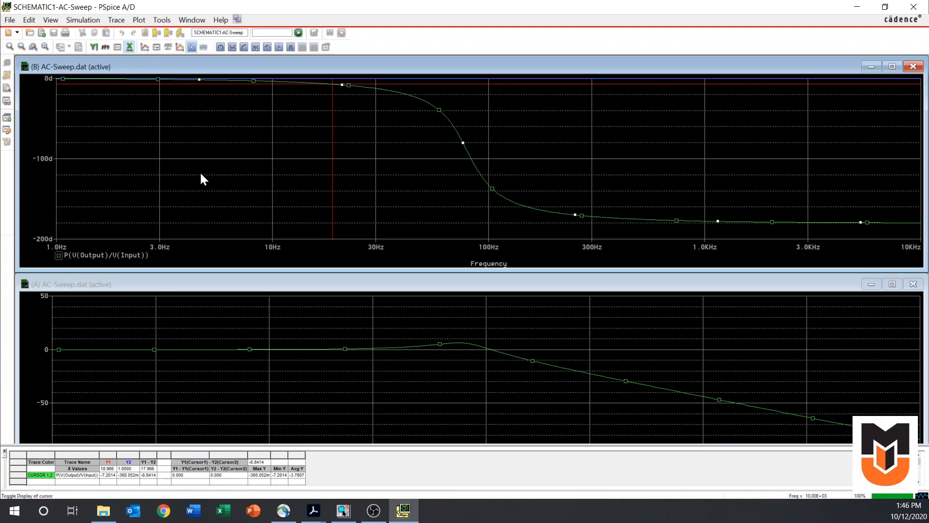
key("Right")
key("Right")
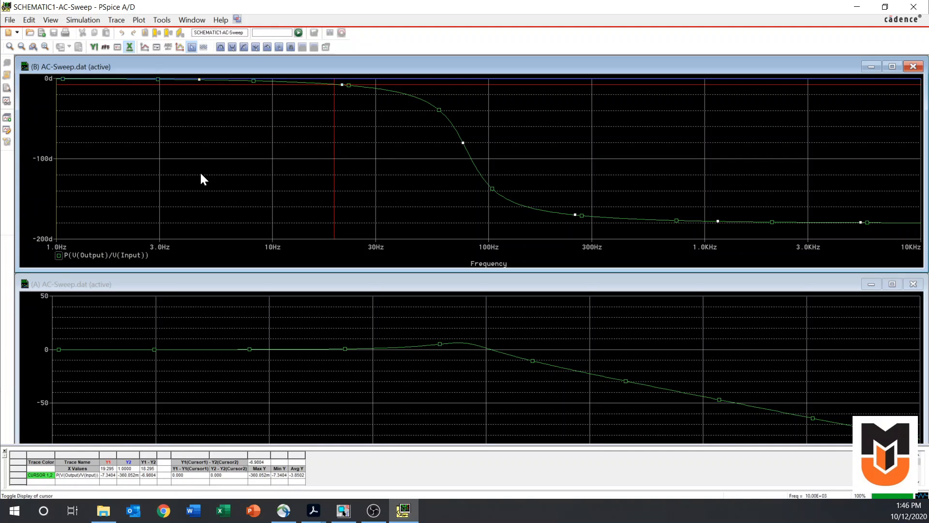
key("Right")
key("Right")
key("Right")
key("Right")
key("Right")
key("Right")
key("Right")
key("Right")
key("Right")
key("Right")
key("Right")
key("Right")
key("Right")
key("Right")
key("Right")
key("Right")
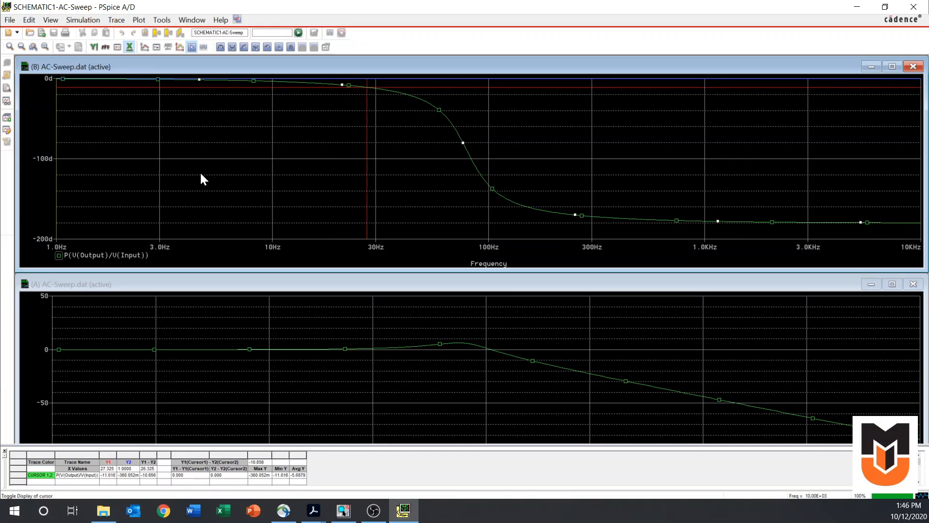
key("Right")
key("Right")
key("Right")
key("Right")
key("Right")
key("Right")
key("Right")
key("Right")
key("Right")
key("Right")
key("Right")
key("Right")
key("Right")
key("Right")
key("Right")
key("Right")
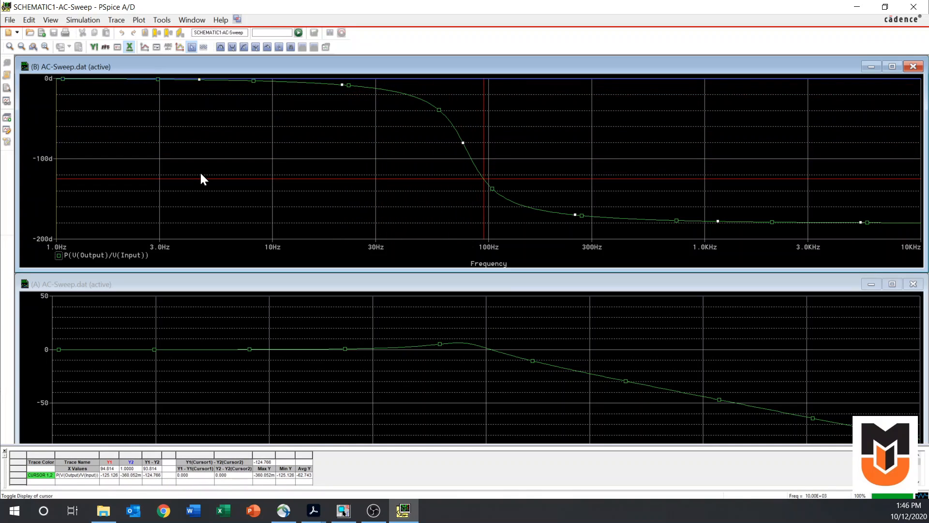
key("Left")
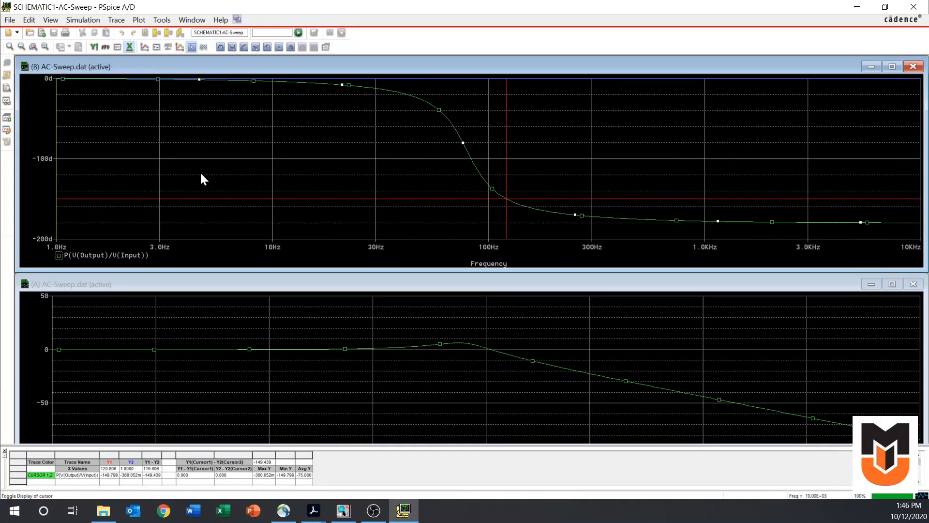
key("Left")
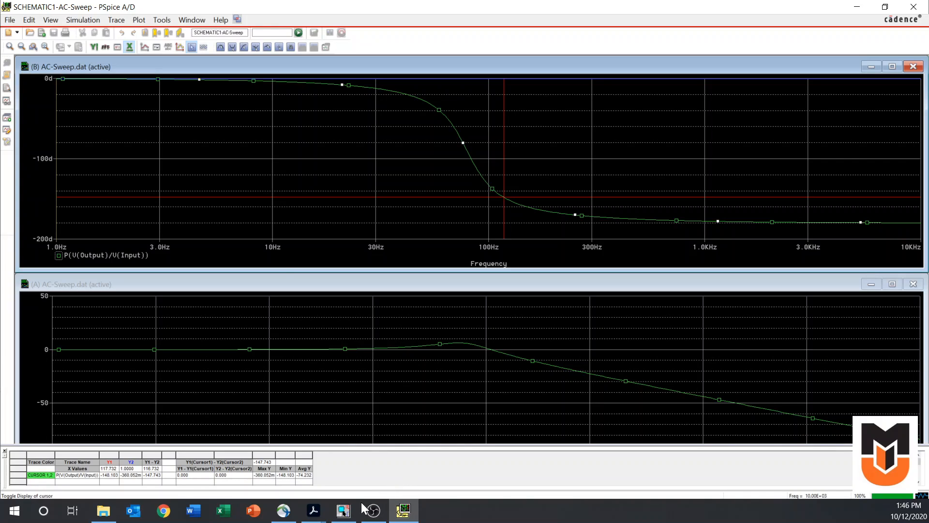
- Switch to the filter schematic in OrCAD Capture
left_click(352, 513)
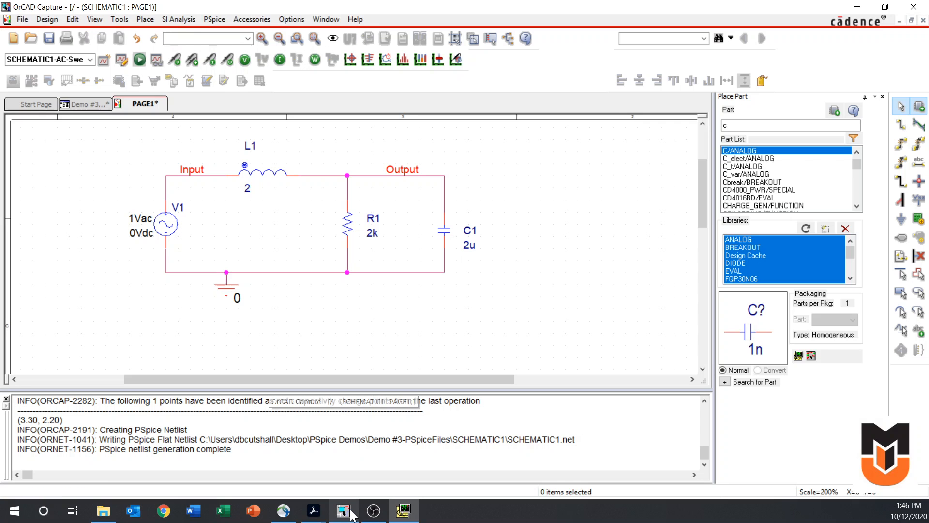